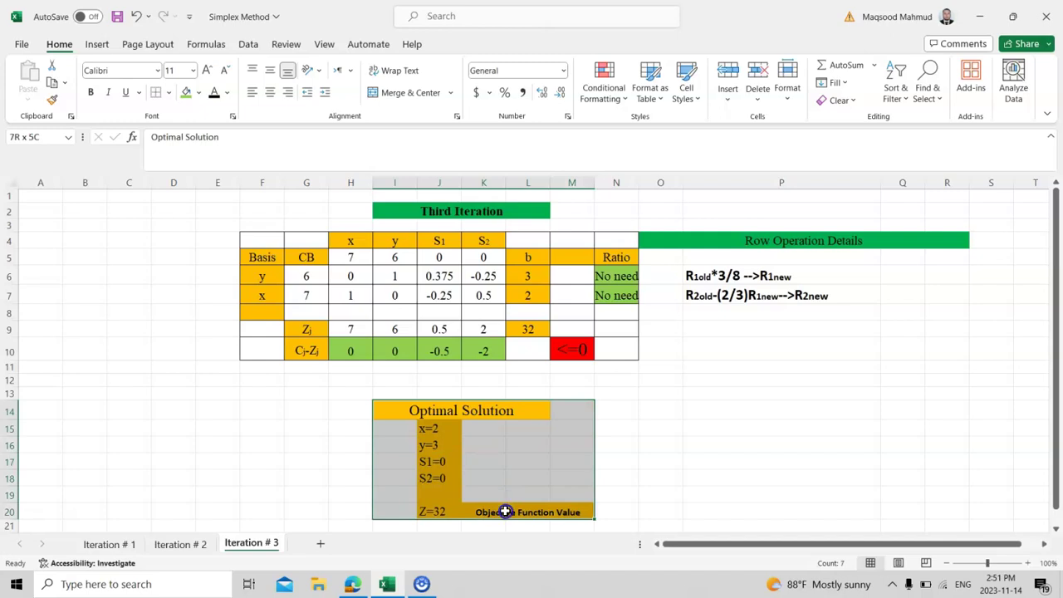
# On the Iteration # 1 sheet, review the objective function, constraints, non-negativity condition and their conversion to standard form.
pyautogui.click(674, 425)
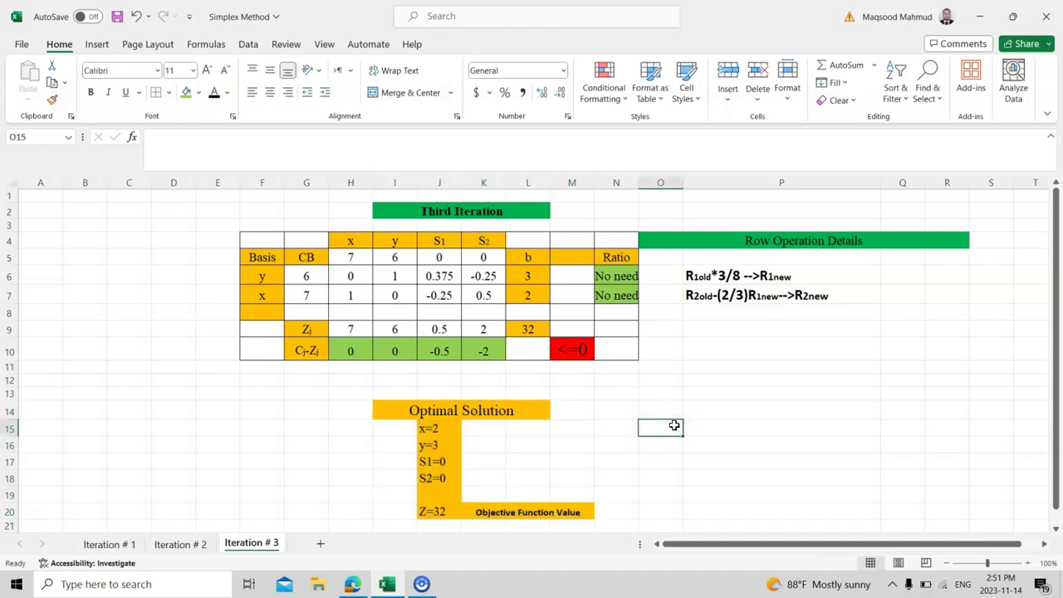
pyautogui.click(109, 544)
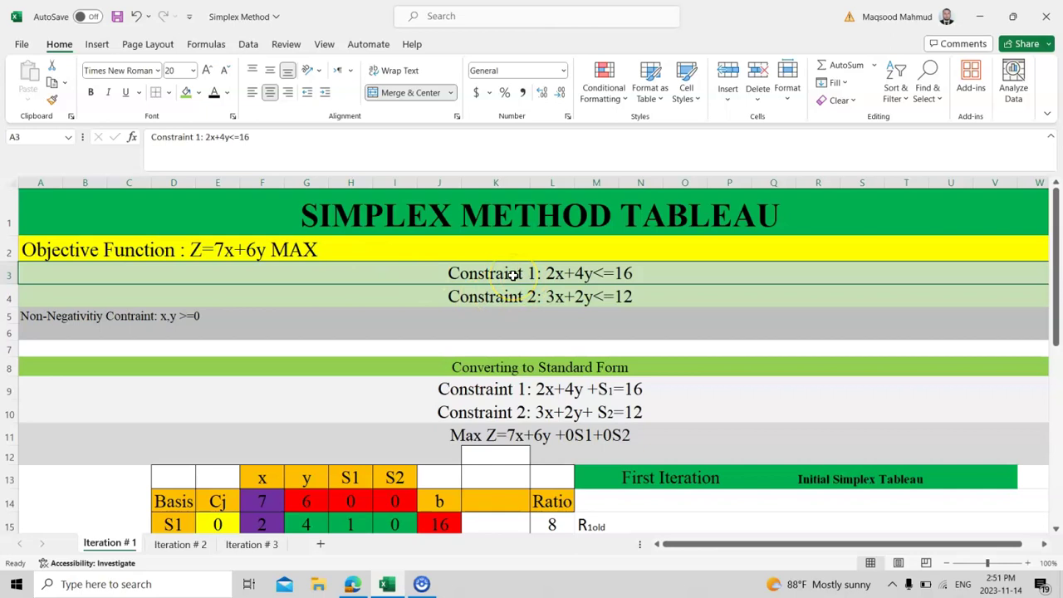
pyautogui.click(509, 300)
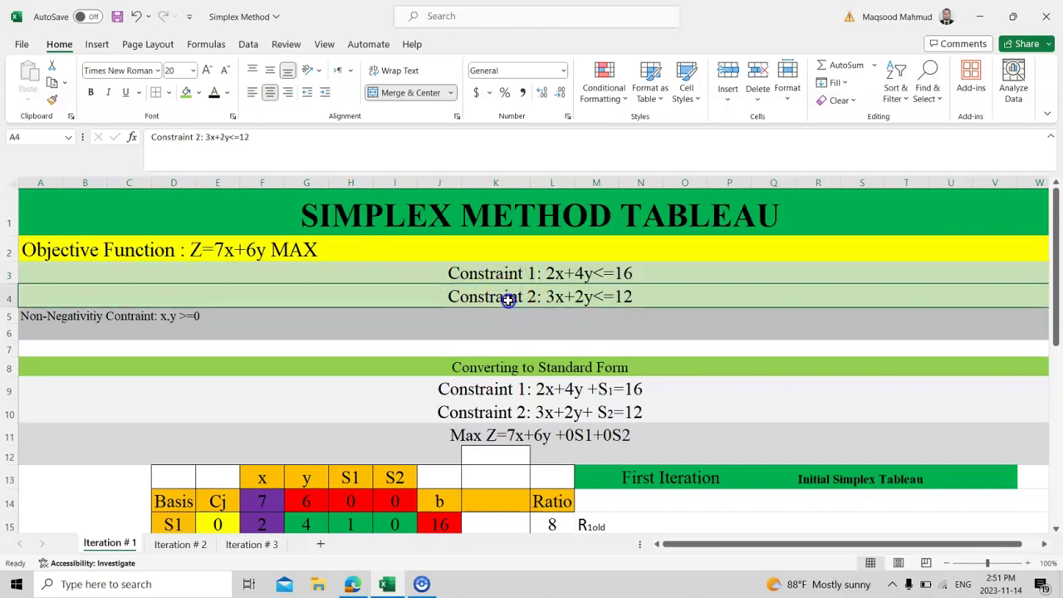
pyautogui.click(162, 321)
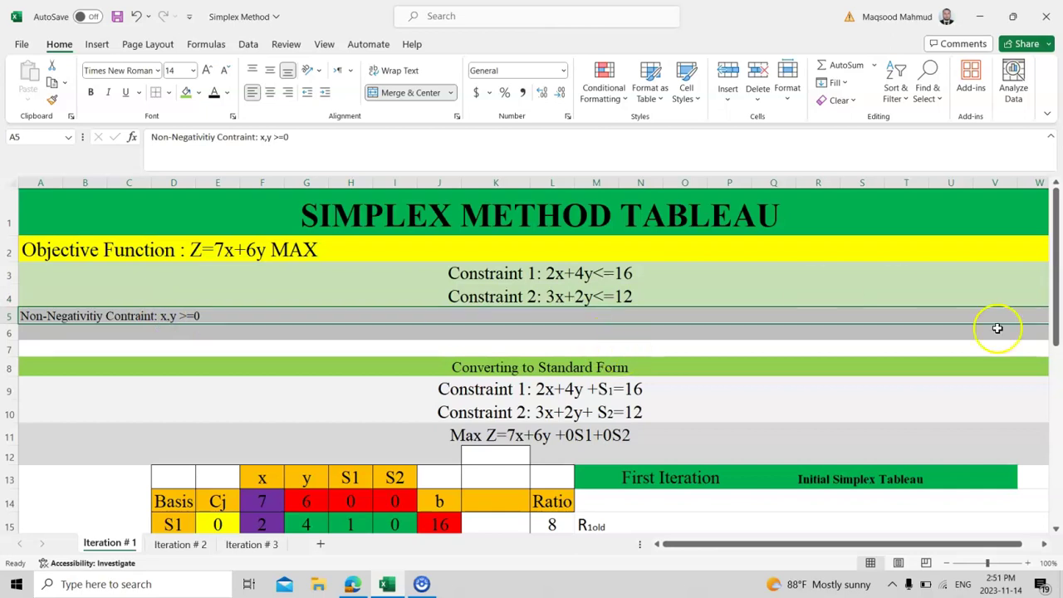
pyautogui.moveTo(1057, 298); pyautogui.dragTo(1055, 320)
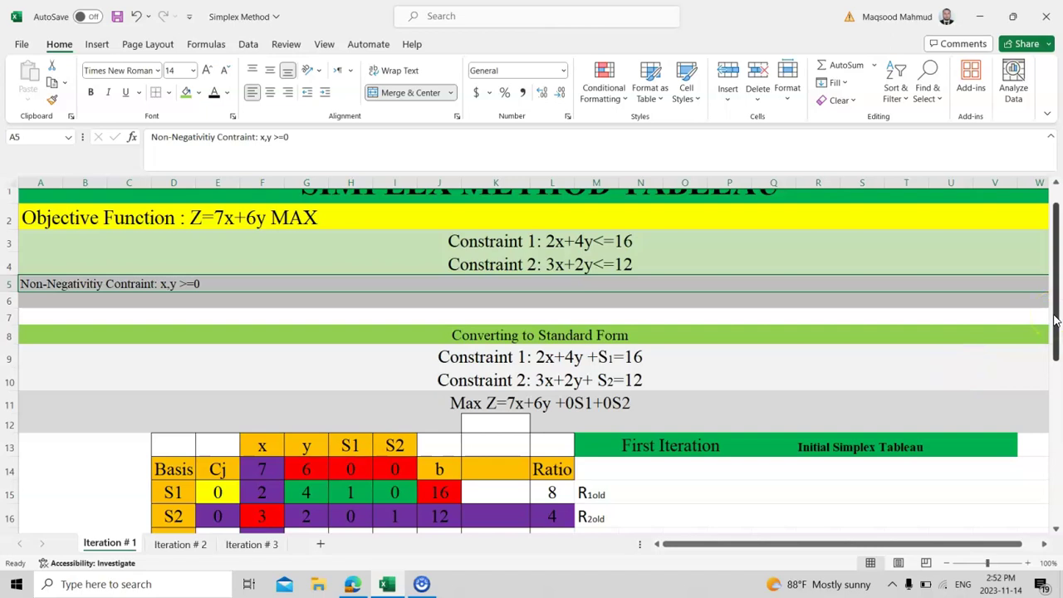
pyautogui.moveTo(1053, 321); pyautogui.dragTo(1058, 369)
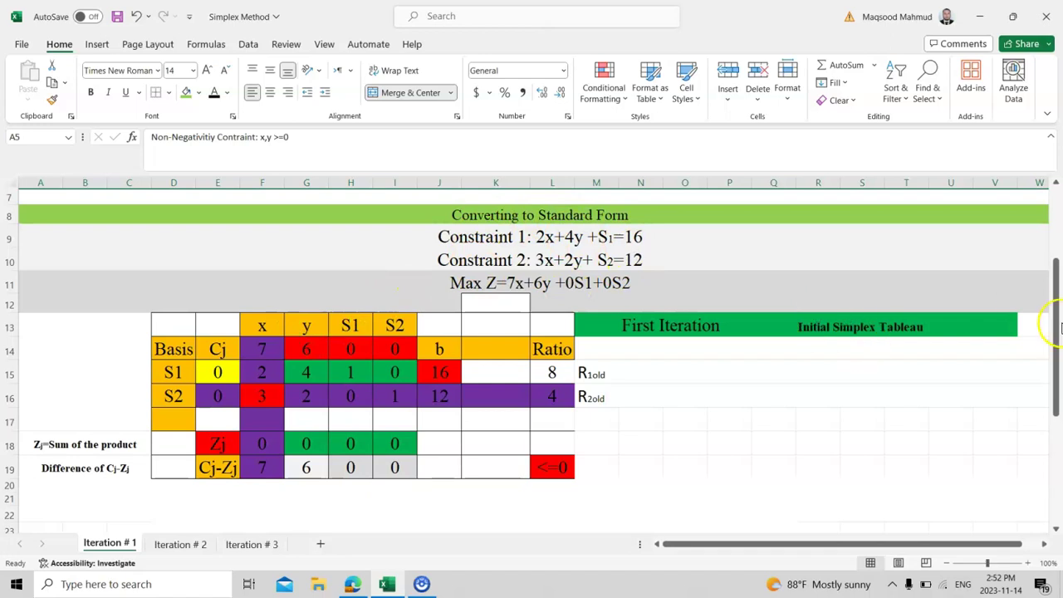
pyautogui.moveTo(1057, 328); pyautogui.dragTo(1045, 275)
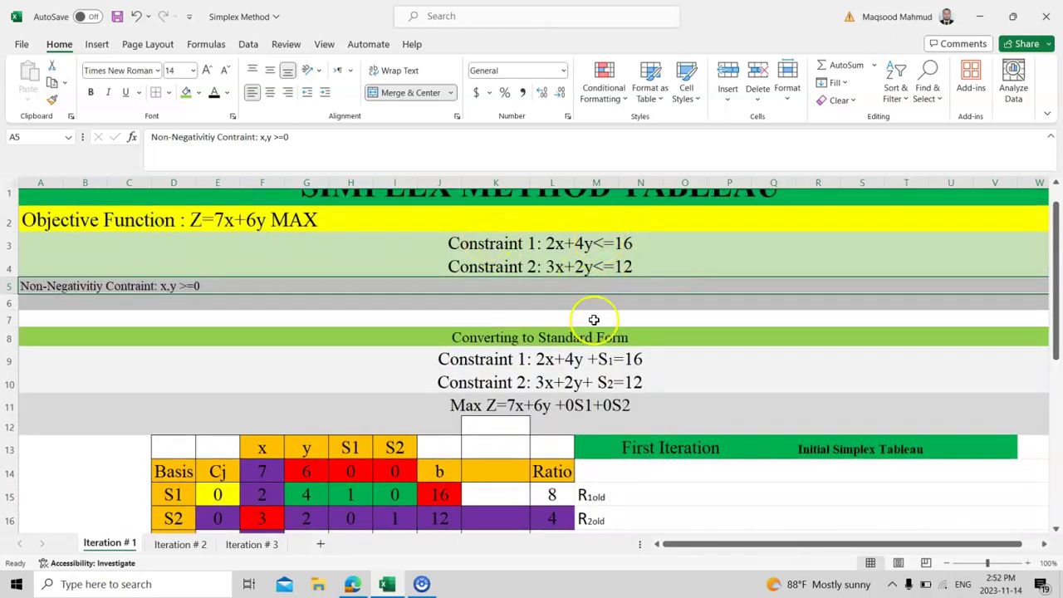
pyautogui.moveTo(1056, 295); pyautogui.dragTo(1056, 355)
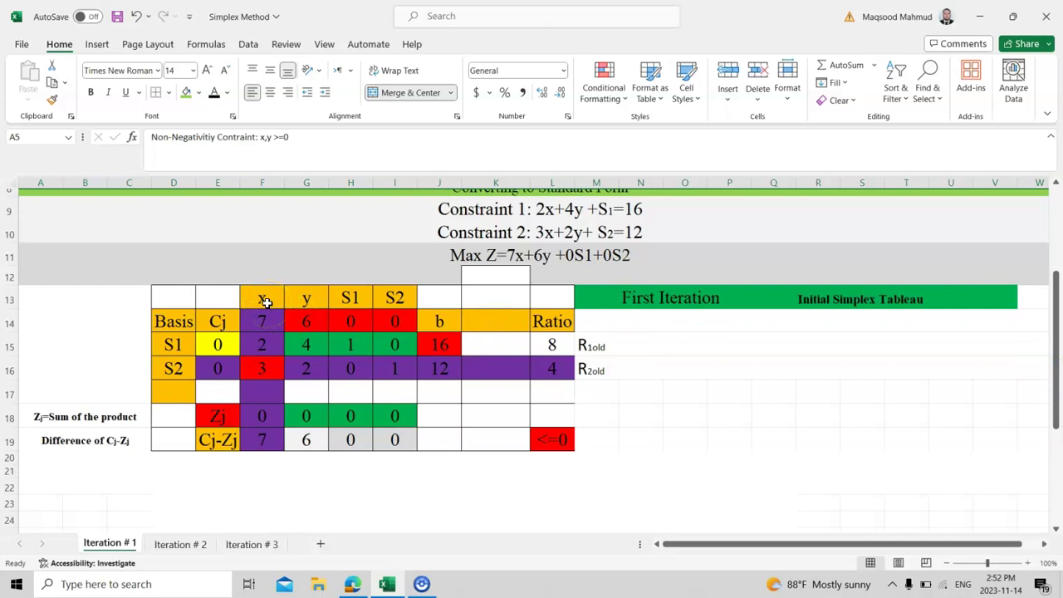
# Examine the initial simplex tableau's variable headings, the basis entries S1 and S2, and the Cj label.
pyautogui.click(307, 301)
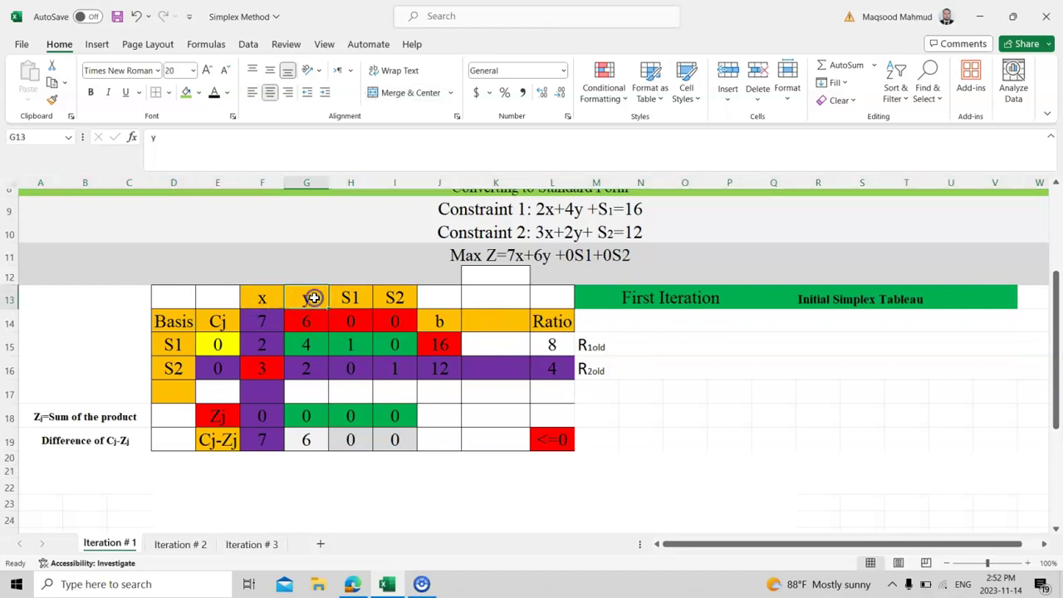
pyautogui.click(353, 297)
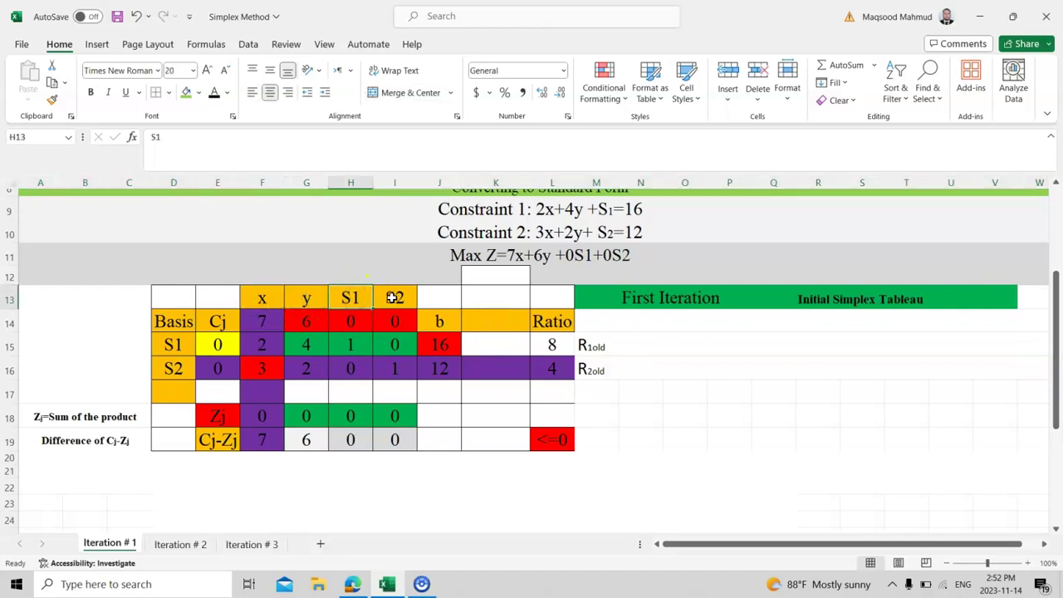
pyautogui.click(392, 298)
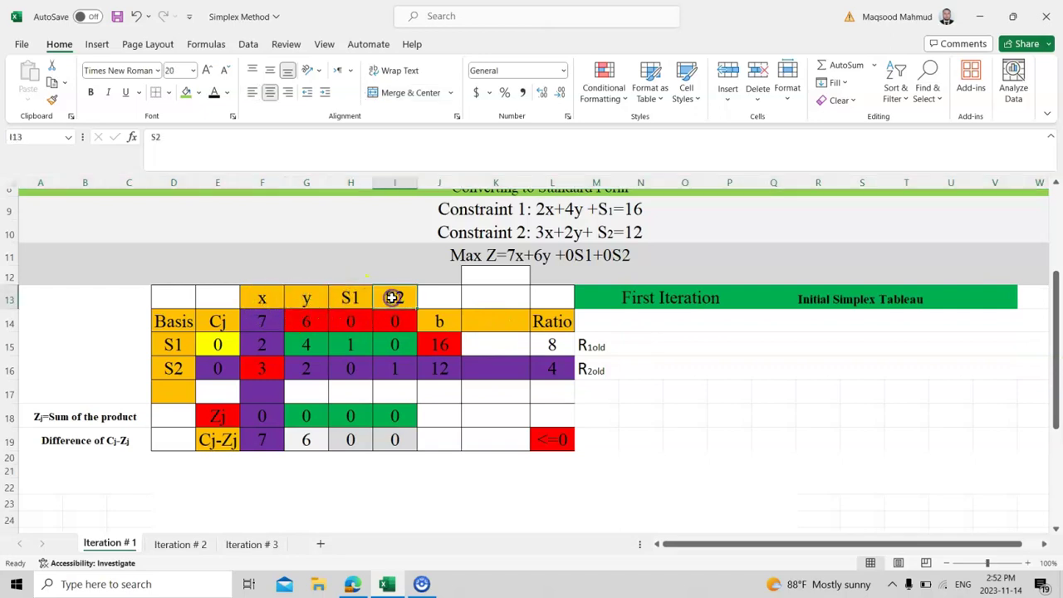
pyautogui.click(170, 344)
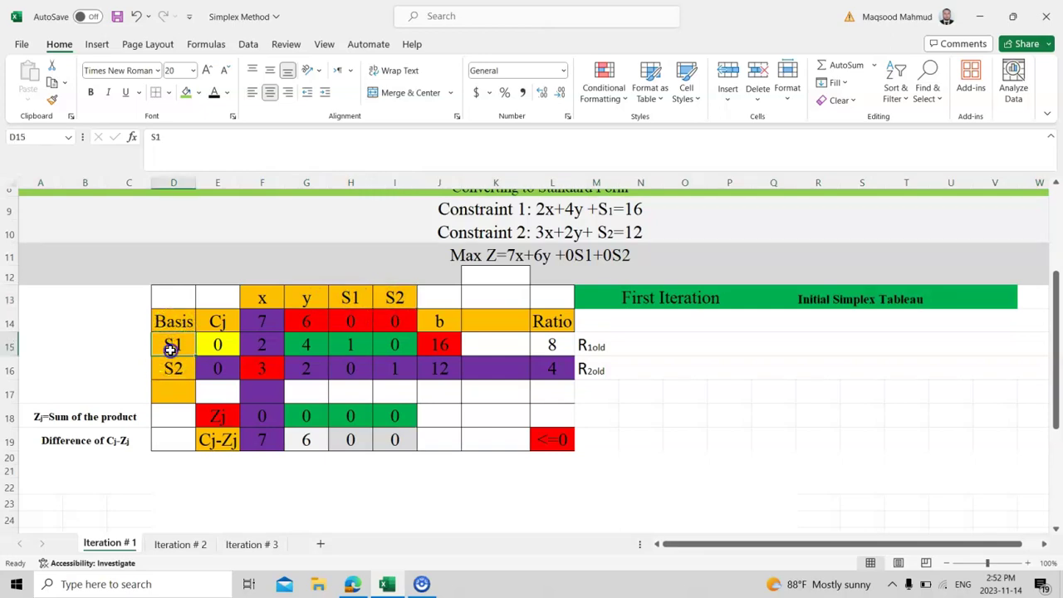
pyautogui.click(170, 369)
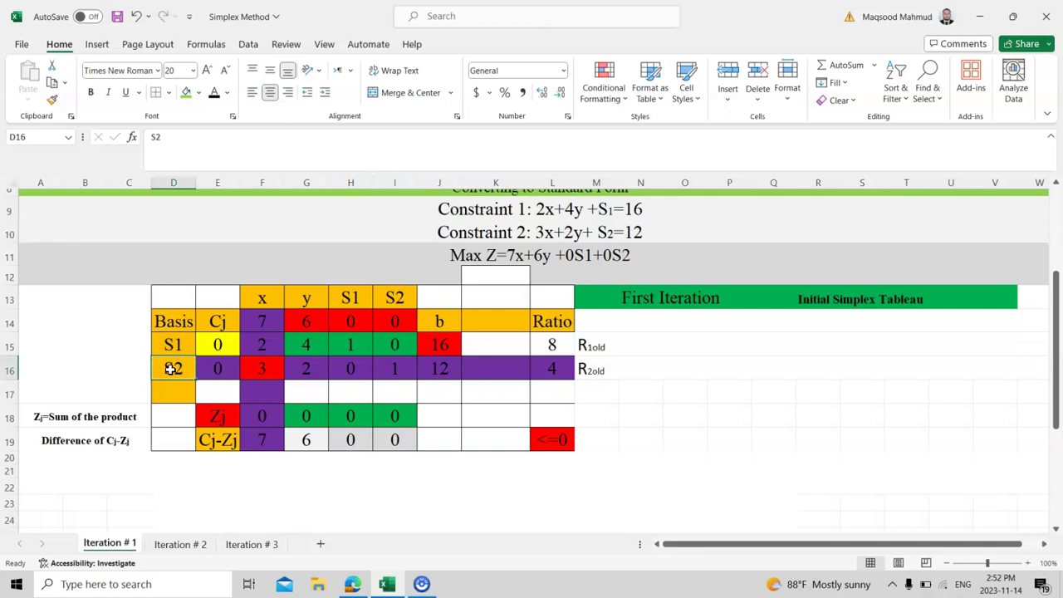
pyautogui.click(218, 326)
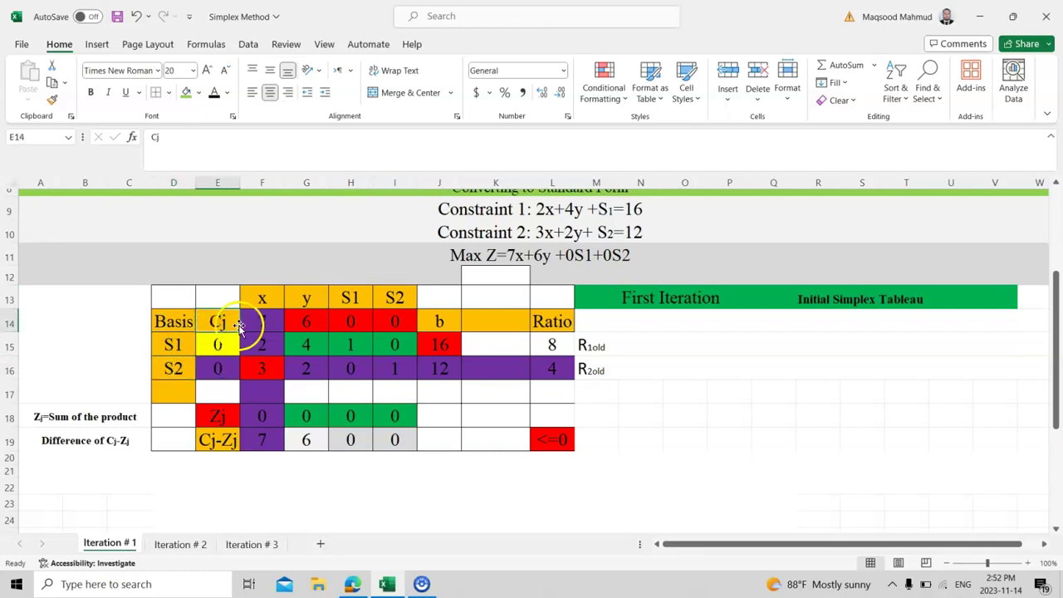
# Compare the coefficients of the standard-form objective function in row 11 with the Cj row of the tableau.
pyautogui.click(266, 324)
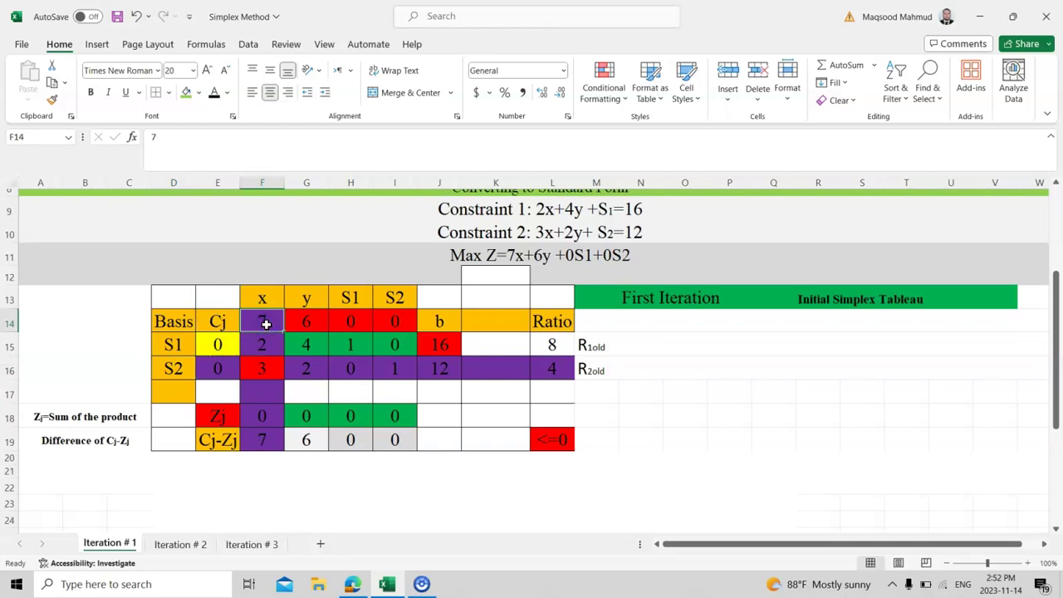
pyautogui.click(516, 257)
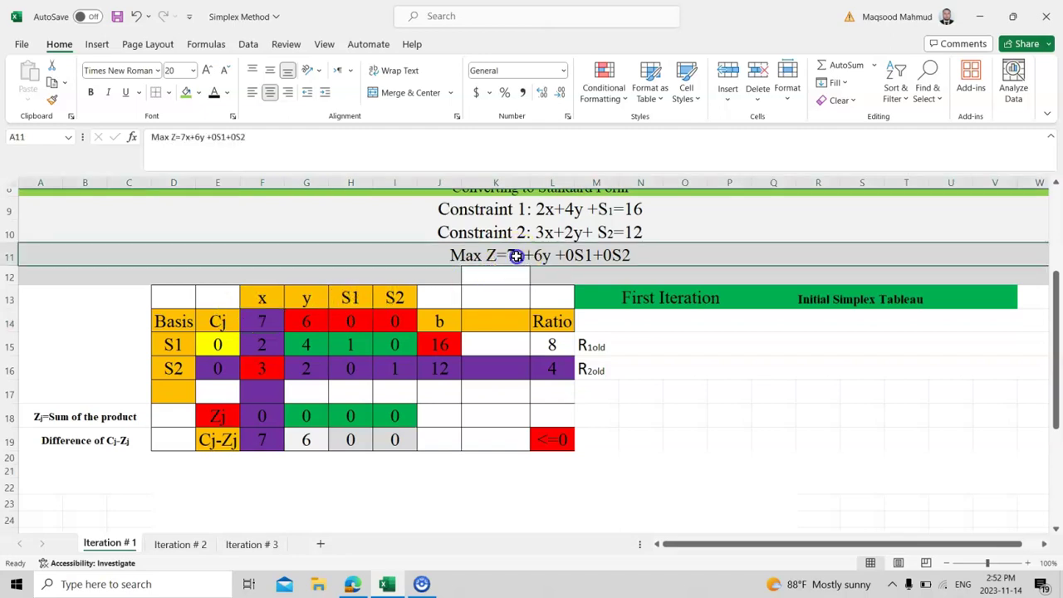
pyautogui.click(516, 257)
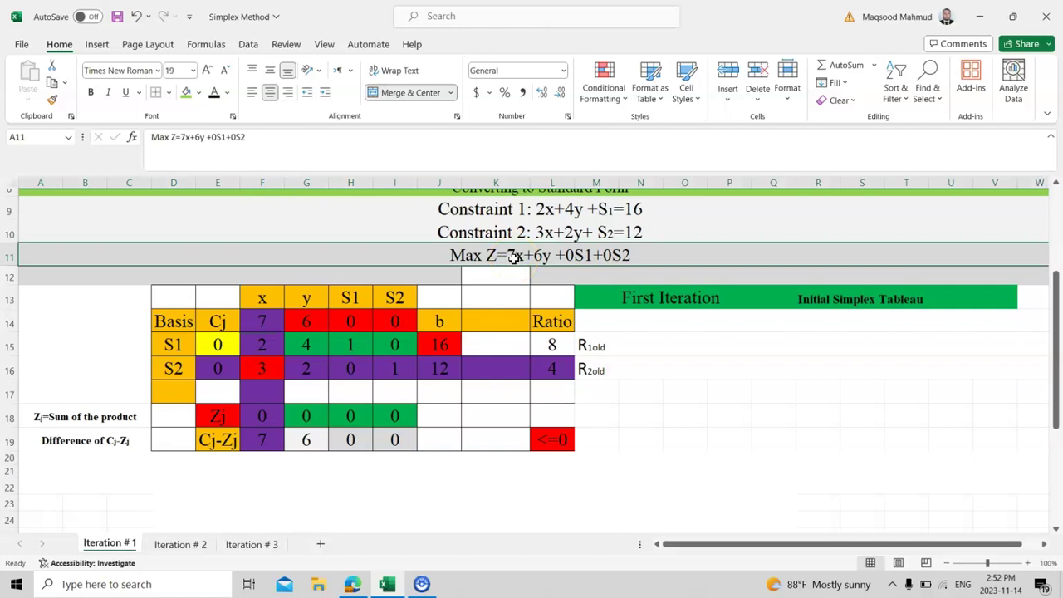
pyautogui.click(273, 326)
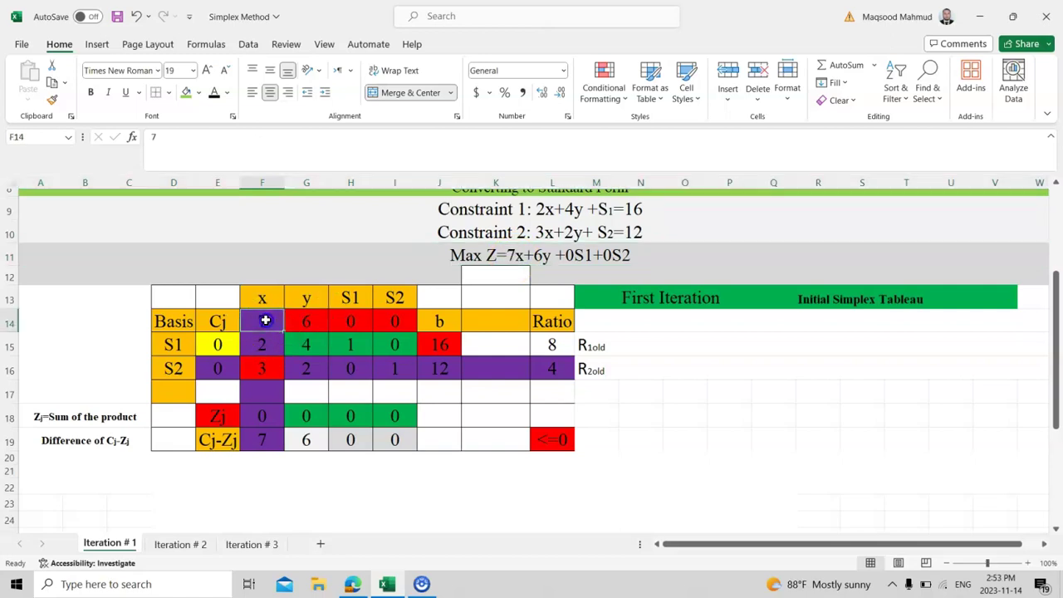
pyautogui.click(541, 258)
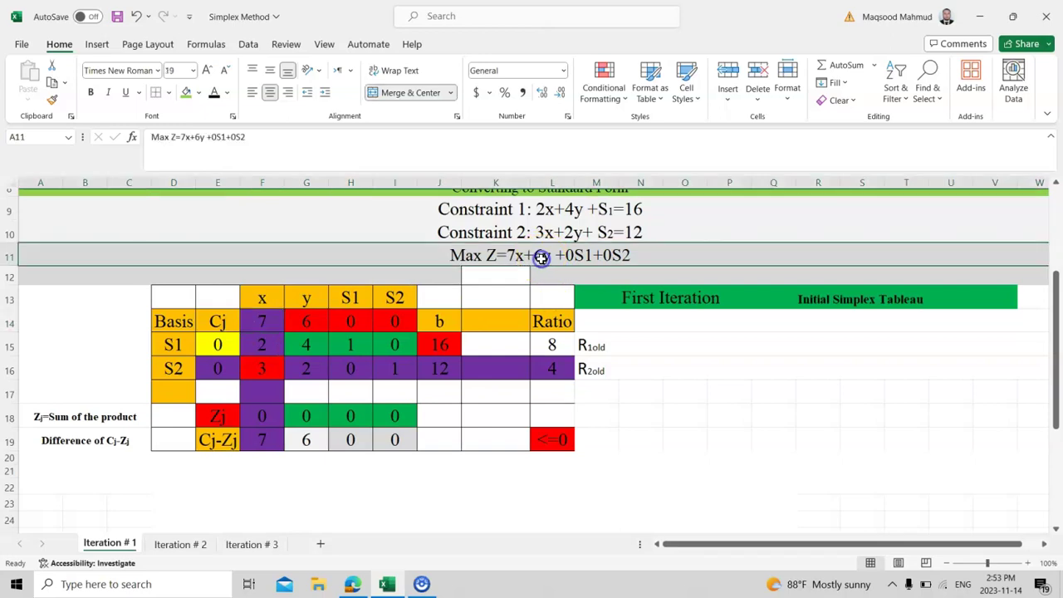
pyautogui.click(316, 317)
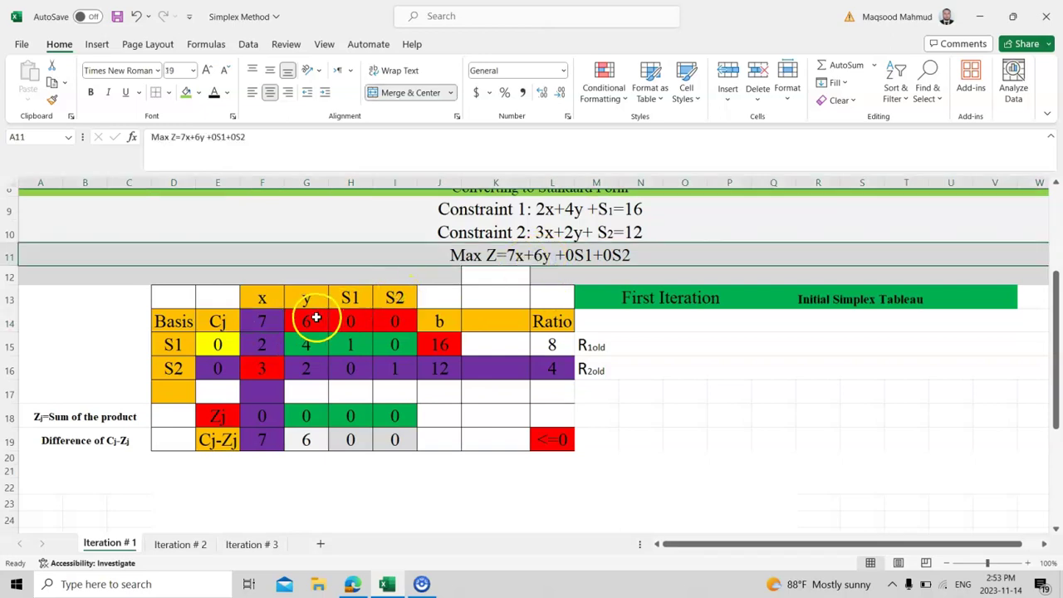
pyautogui.click(573, 257)
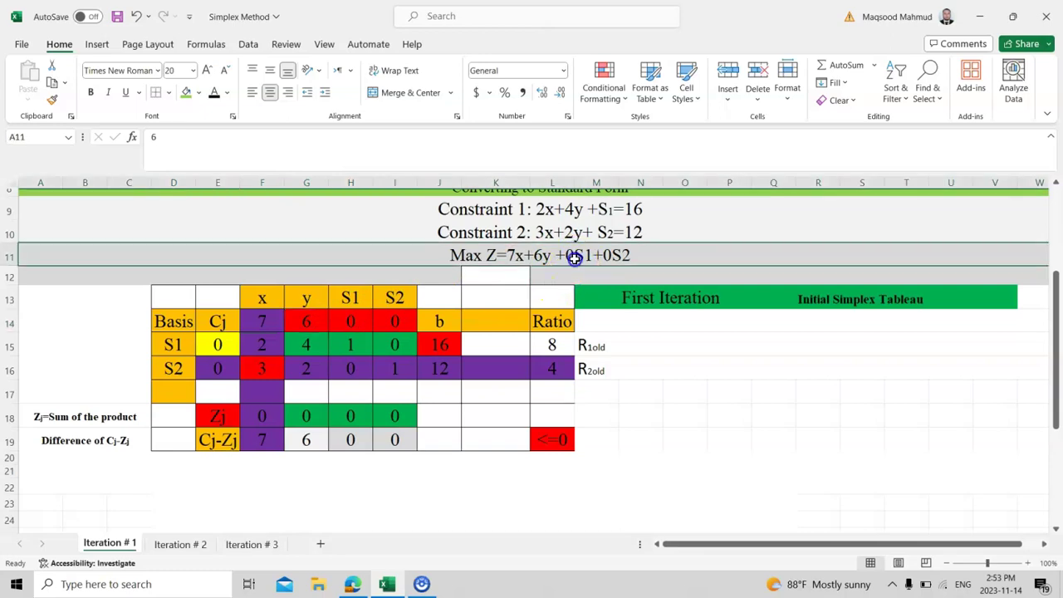
pyautogui.click(355, 320)
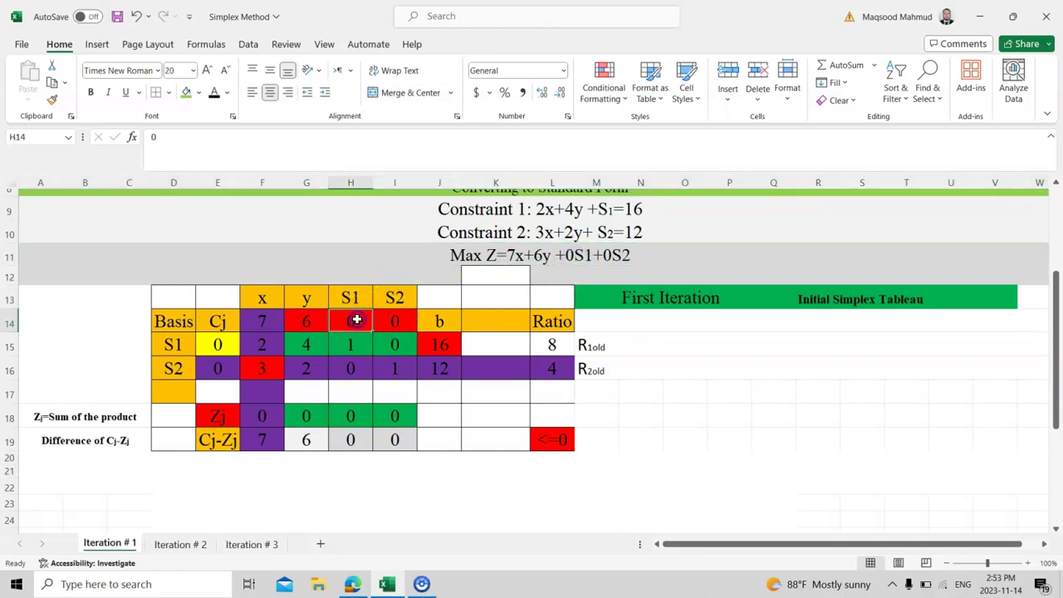
pyautogui.click(619, 255)
pyautogui.click(393, 326)
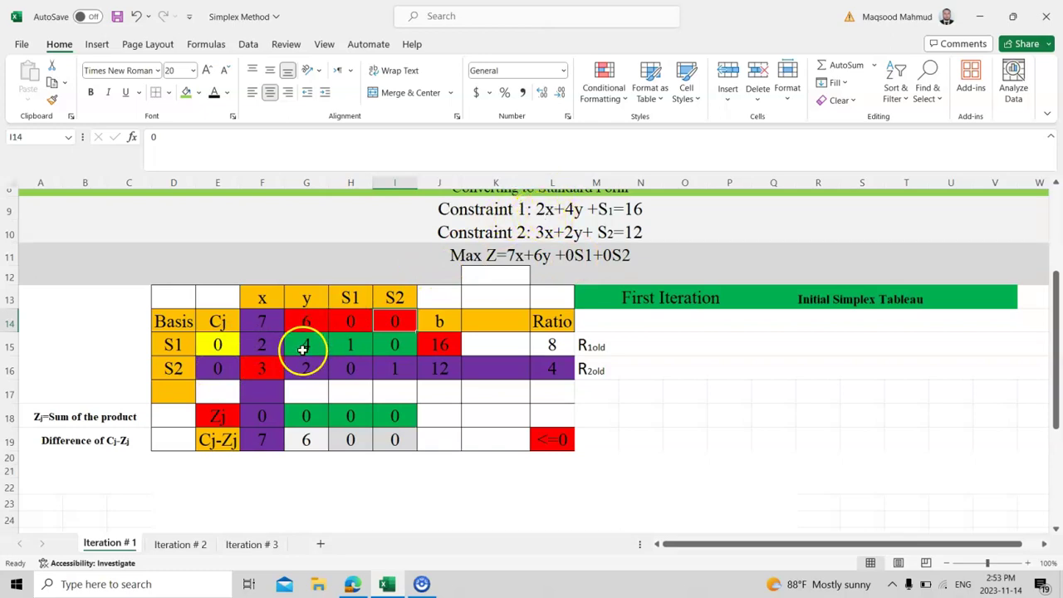
# Compare the coefficients of standard-form Constraint 1 with the entries in the tableau's S1 row.
pyautogui.click(539, 211)
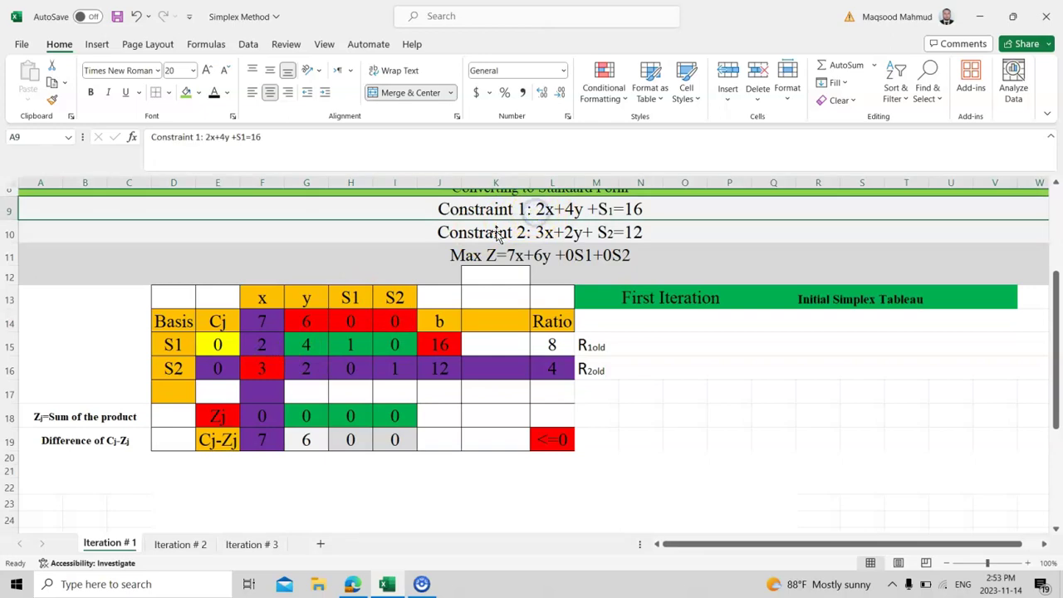
pyautogui.click(259, 344)
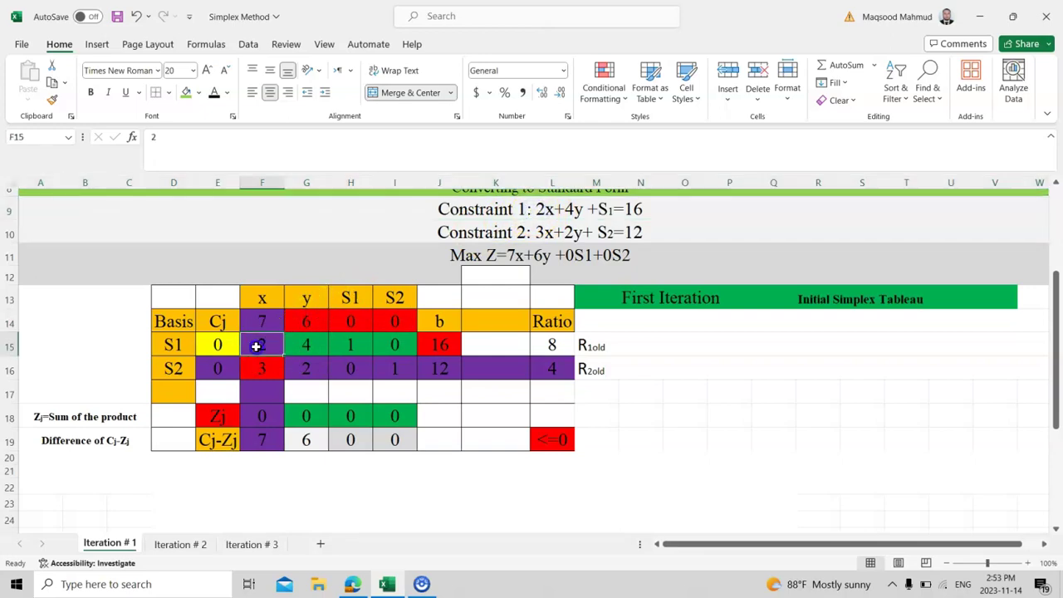
pyautogui.click(575, 209)
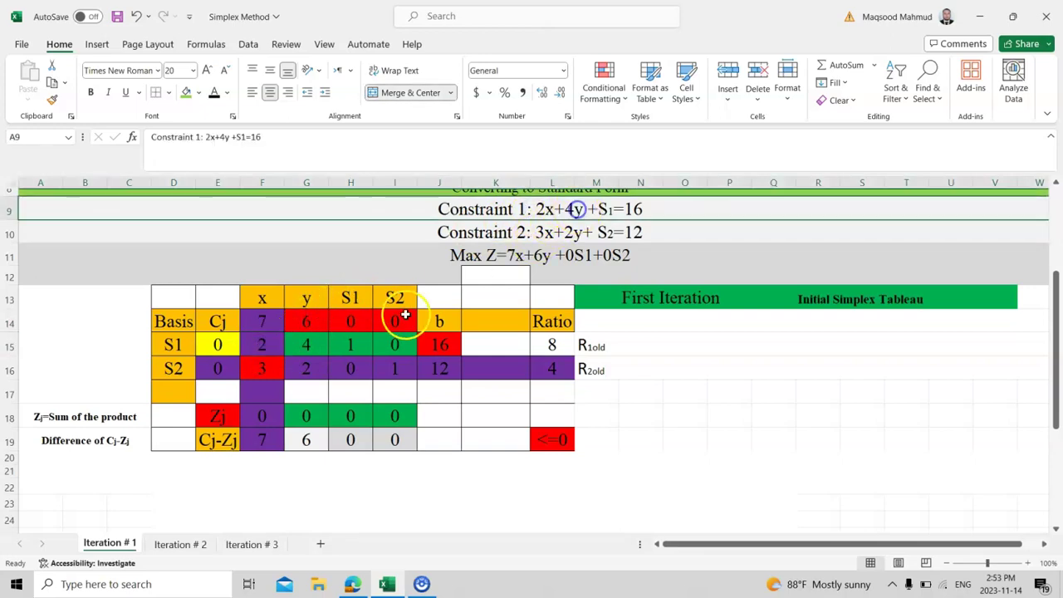
pyautogui.click(308, 344)
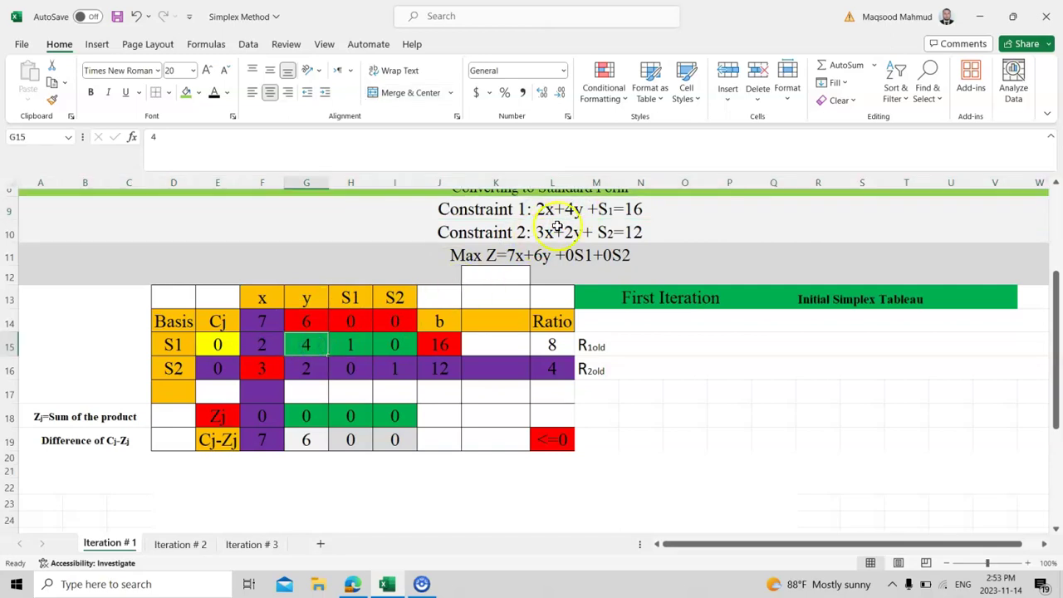
pyautogui.click(604, 210)
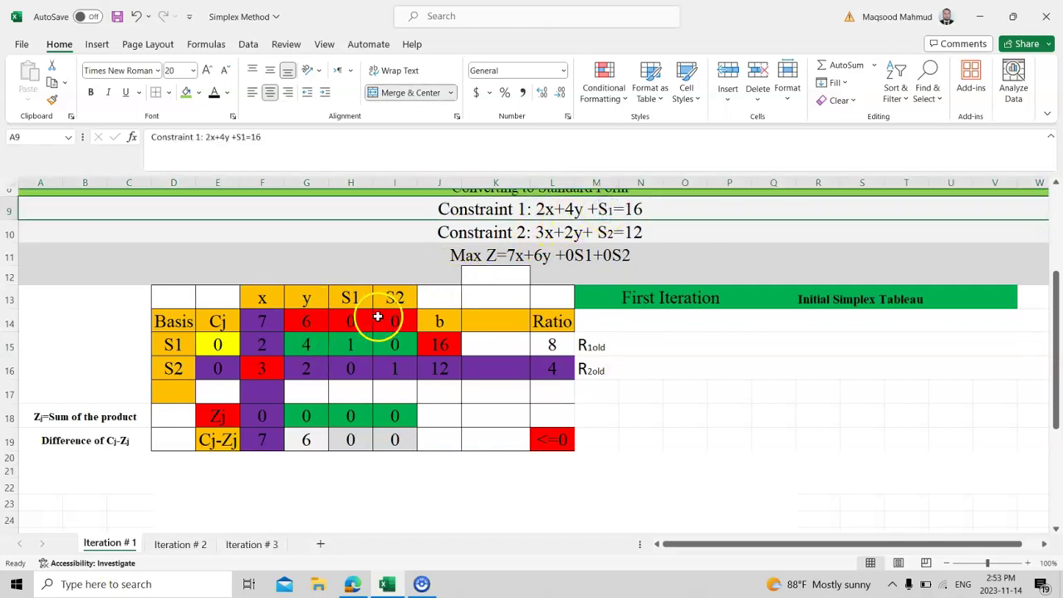
pyautogui.click(350, 343)
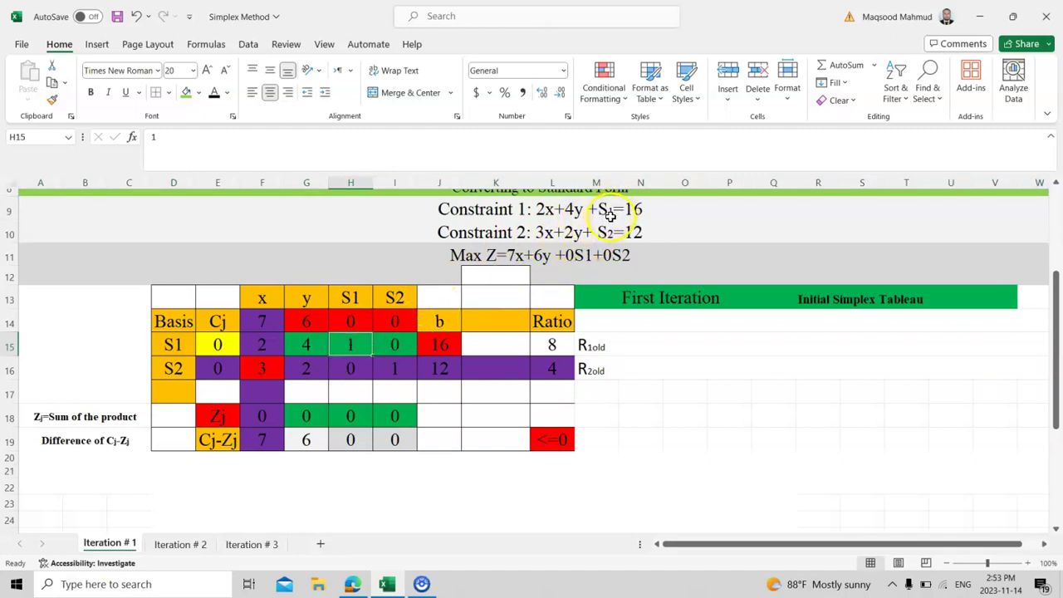
pyautogui.click(394, 342)
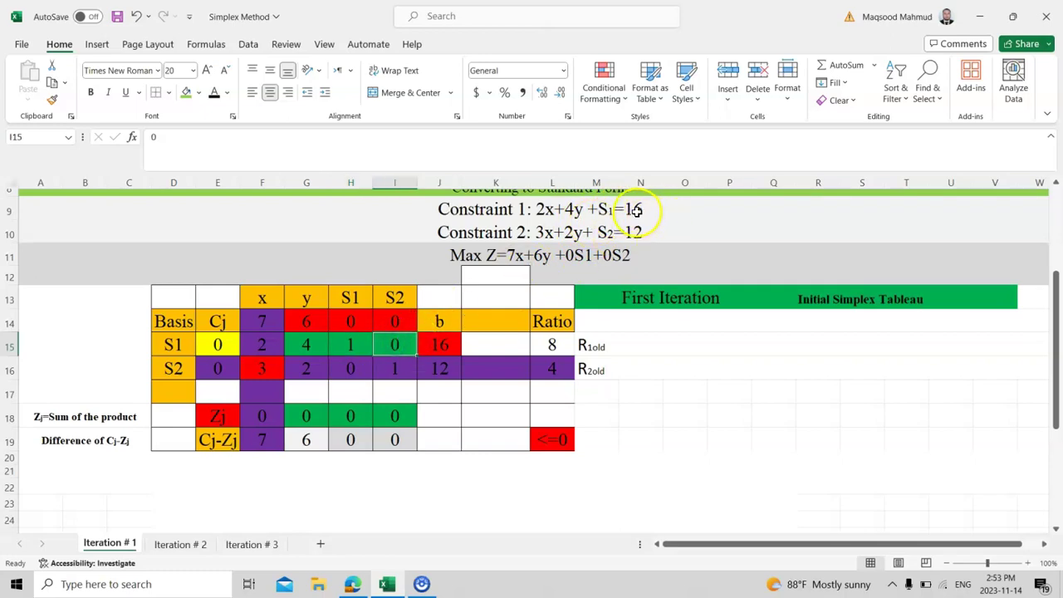
pyautogui.click(450, 320)
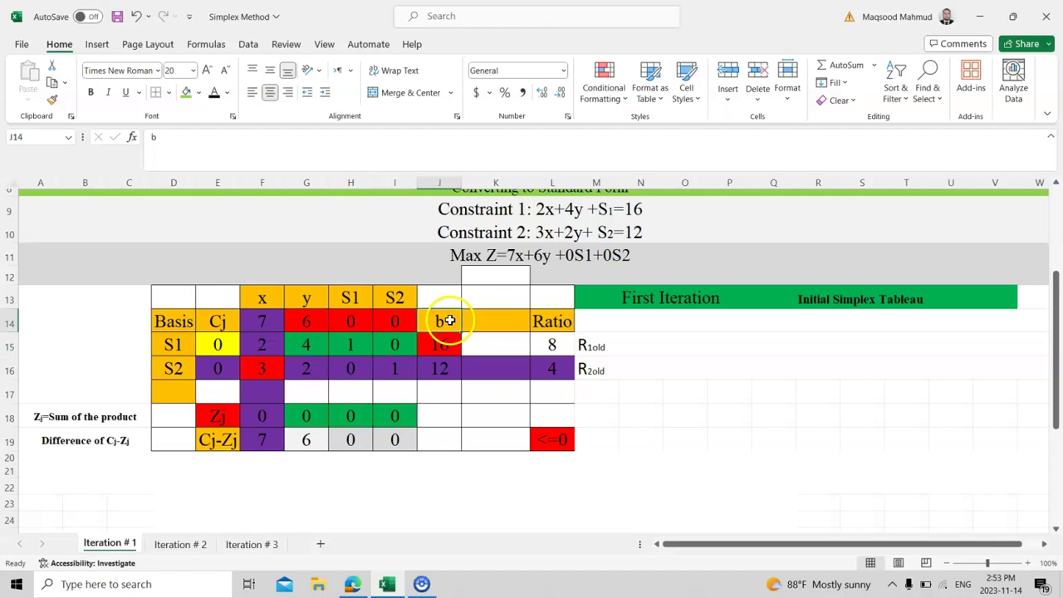
pyautogui.write('RHS')
pyautogui.press('BackSpace')
pyautogui.press('BackSpace')
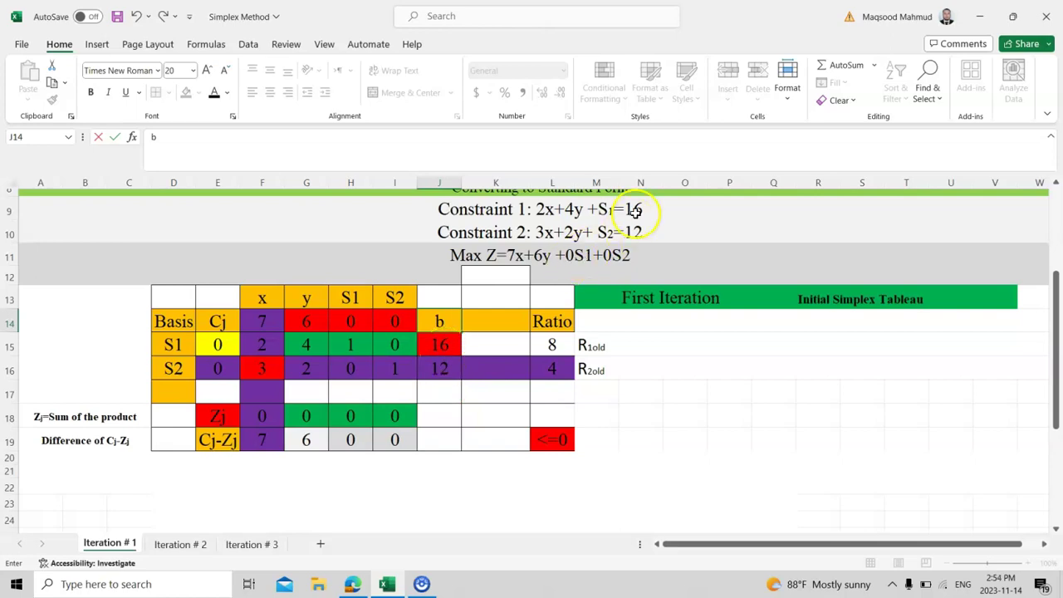
pyautogui.click(442, 347)
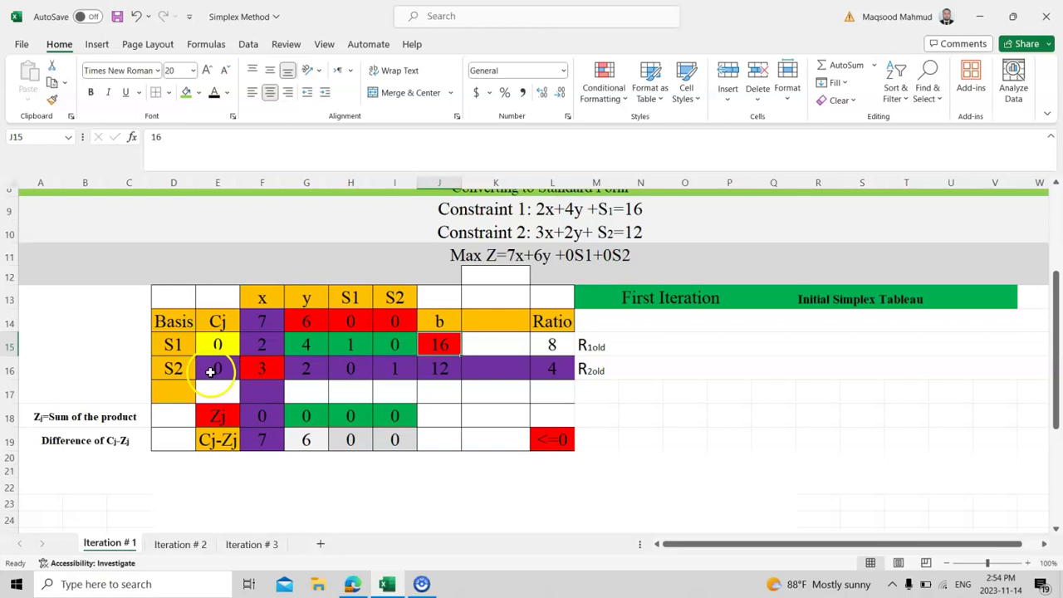
# Change the tableau heading in J14 to b/RHS and widen column J so the whole label fits.
pyautogui.doubleClick(454, 323)
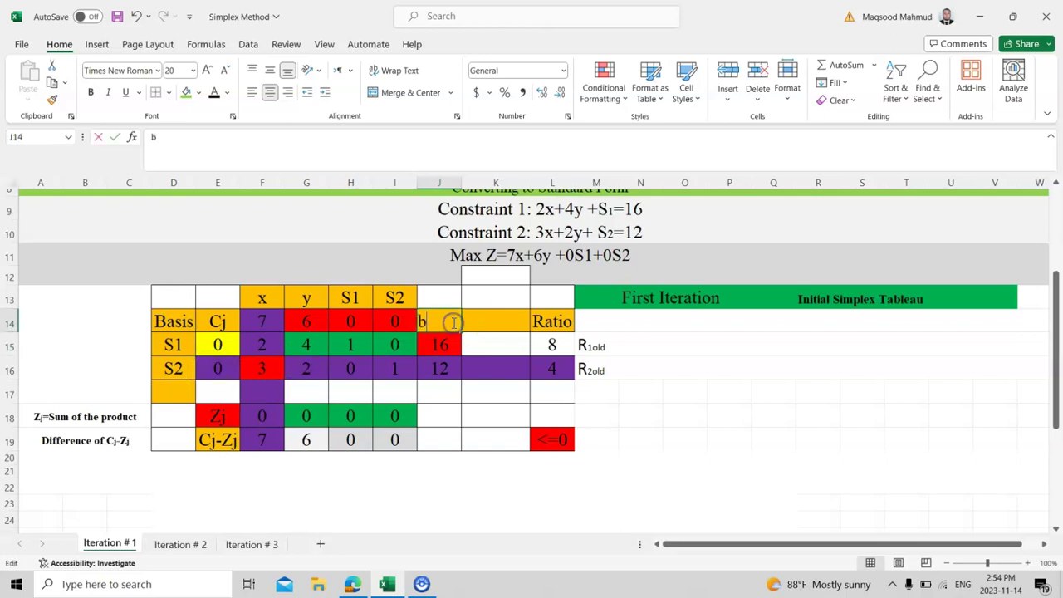
pyautogui.write('/RHS')
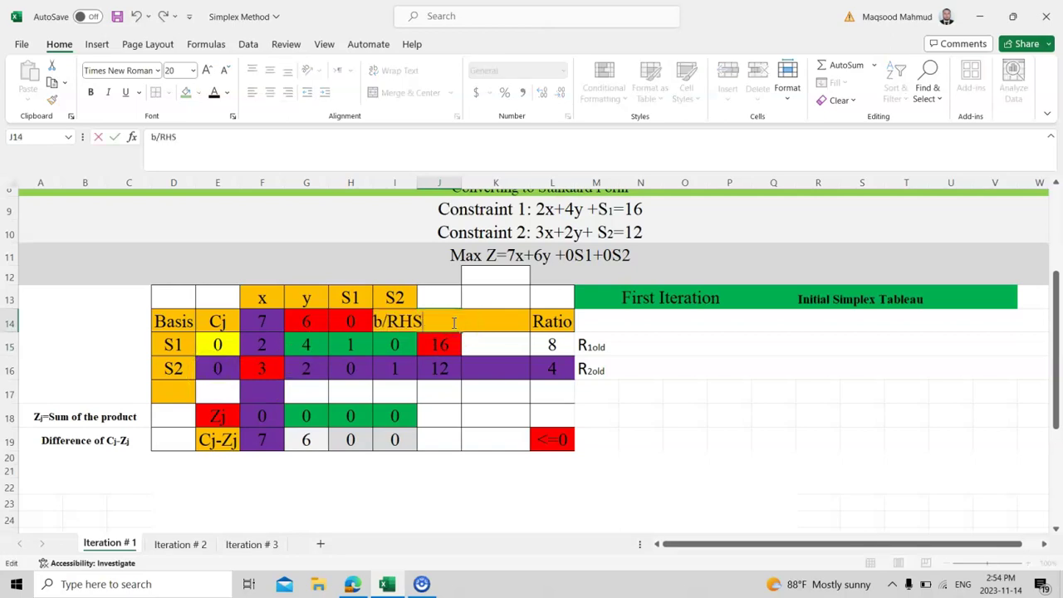
pyautogui.click(454, 507)
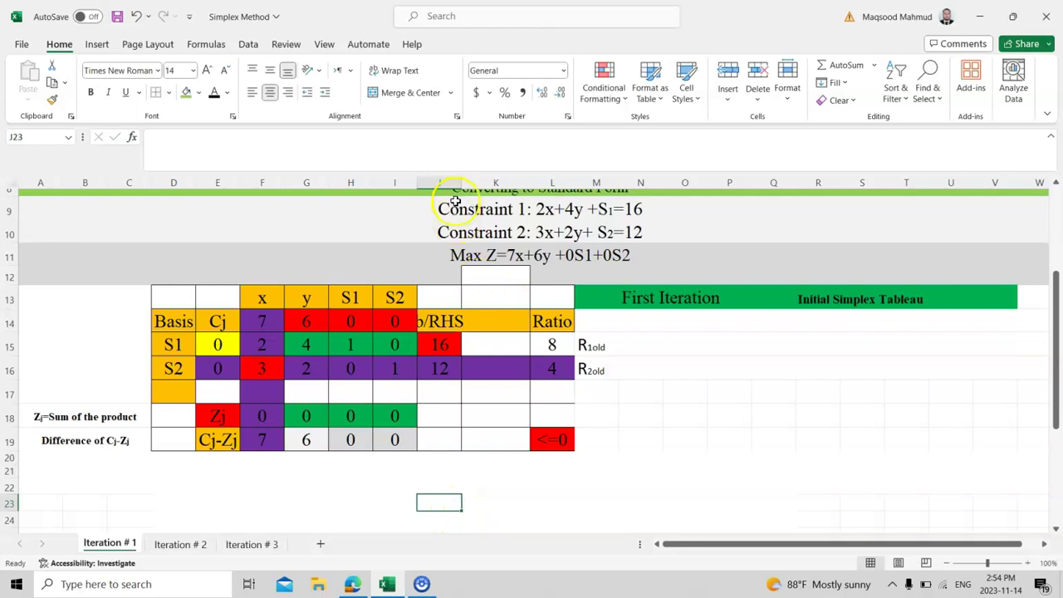
pyautogui.moveTo(461, 177); pyautogui.dragTo(487, 179)
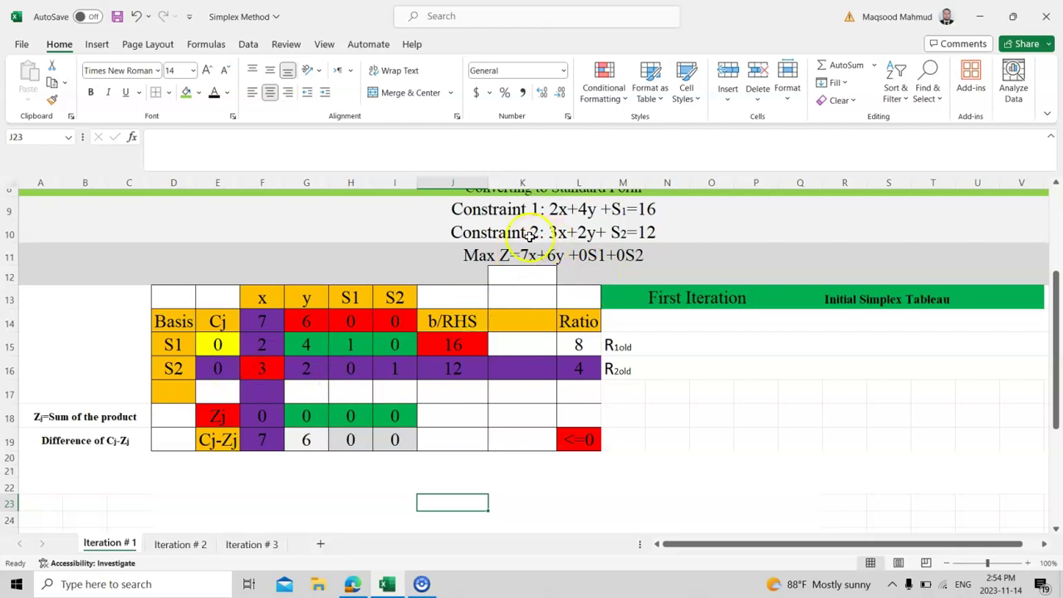
# Compare the coefficients of standard-form Constraint 2 with the entries in the tableau's S2 row.
pyautogui.click(274, 365)
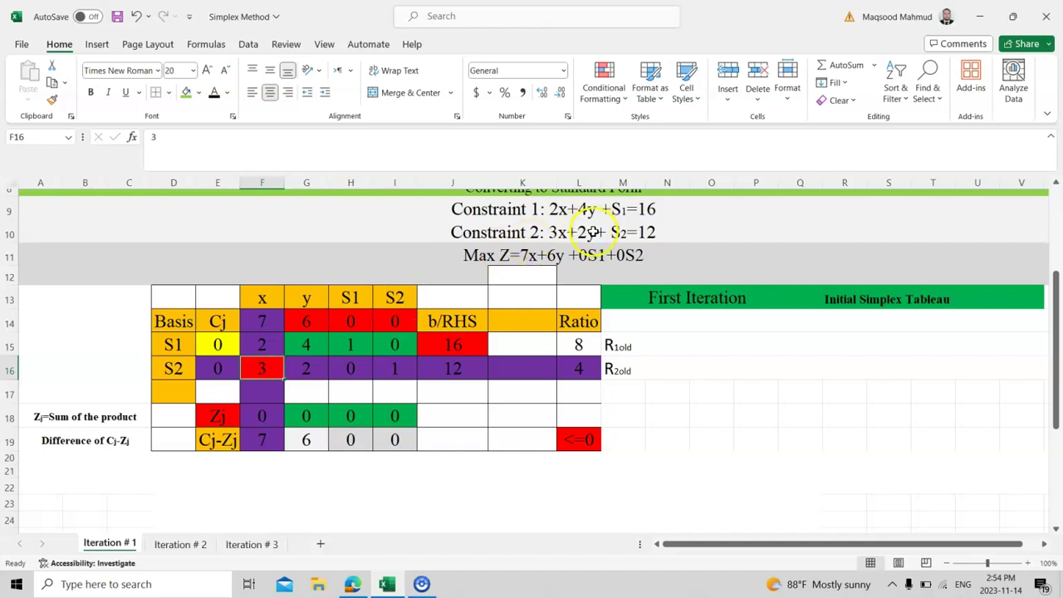
pyautogui.click(313, 369)
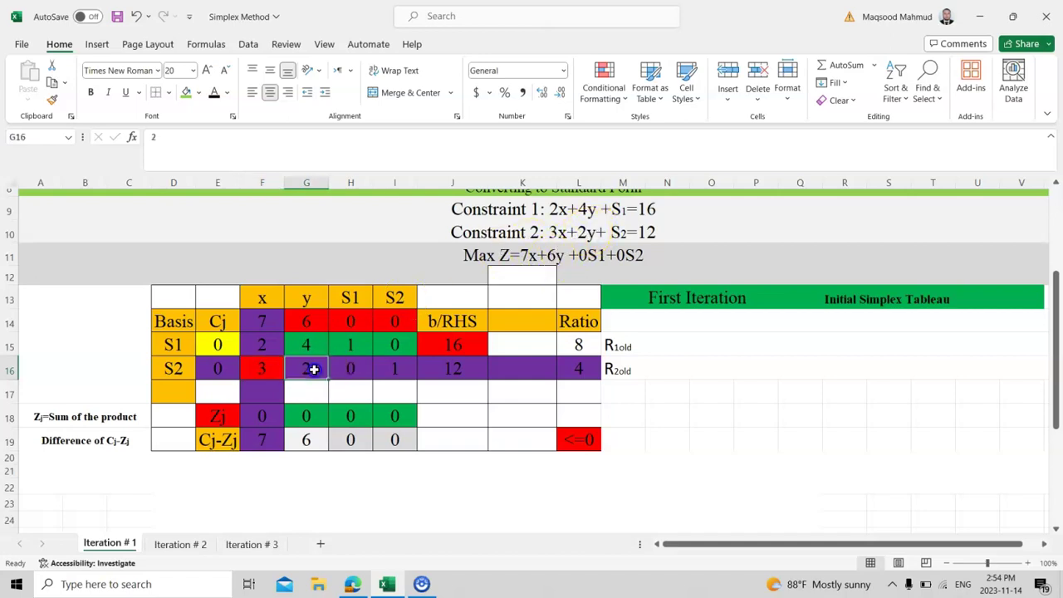
pyautogui.click(357, 371)
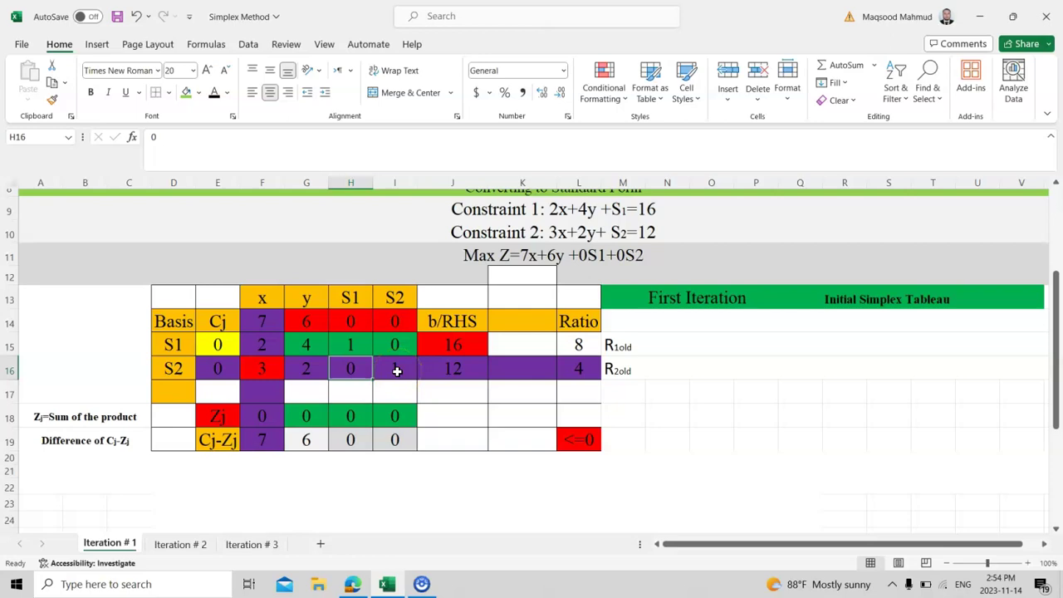
pyautogui.click(397, 372)
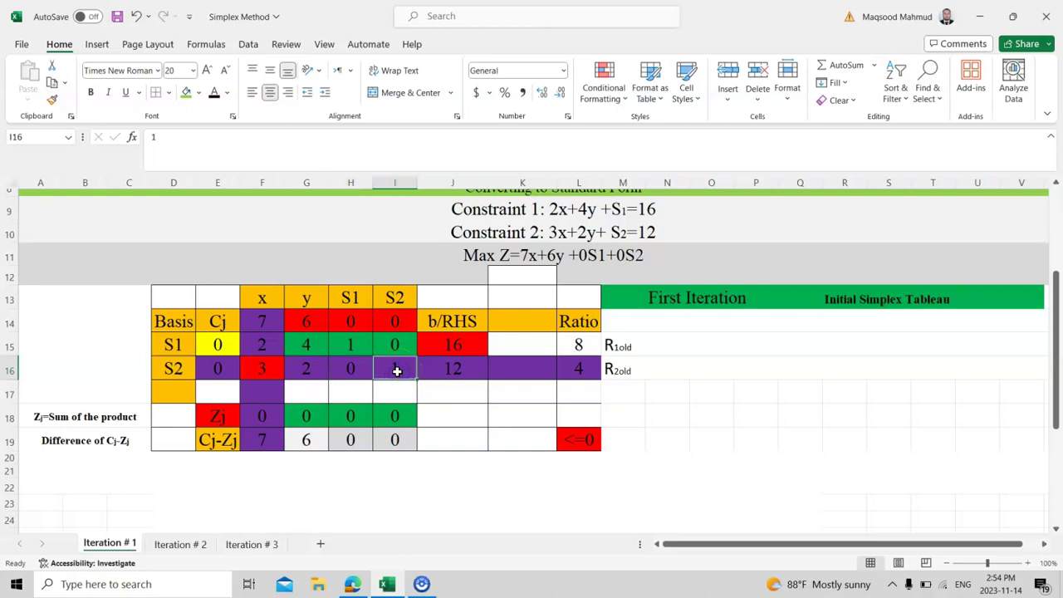
pyautogui.click(447, 369)
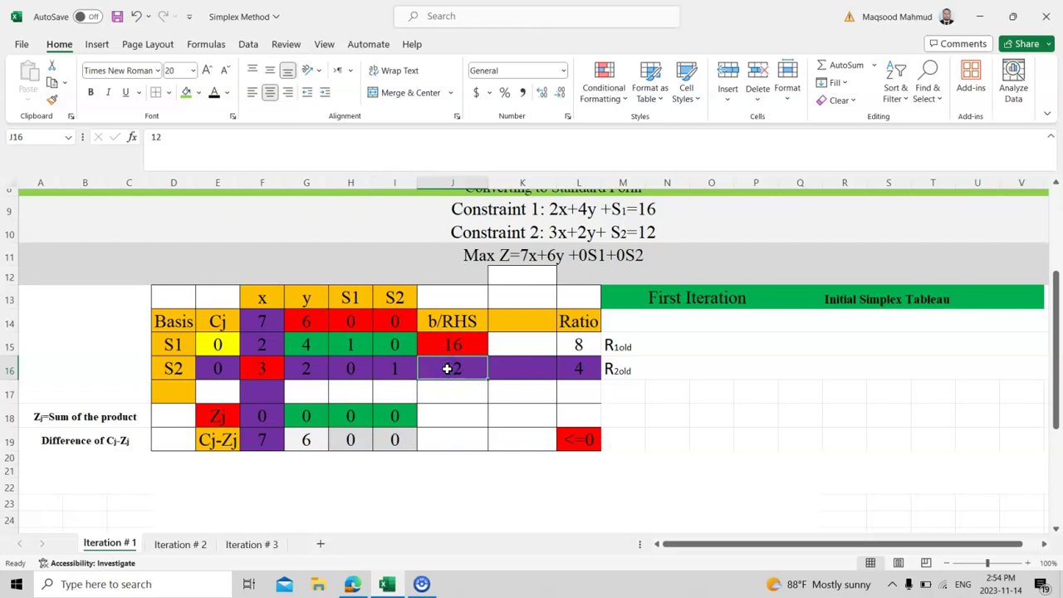
# Trace the Zj value of the x column as the sum of products of the basis Cj values and the x coefficients.
pyautogui.click(218, 419)
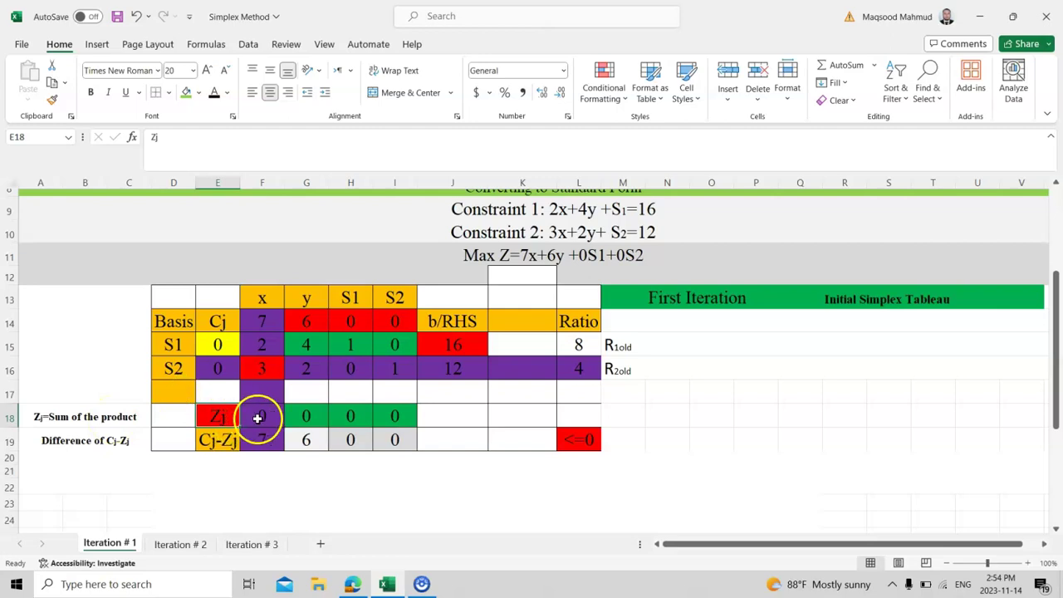
pyautogui.click(221, 344)
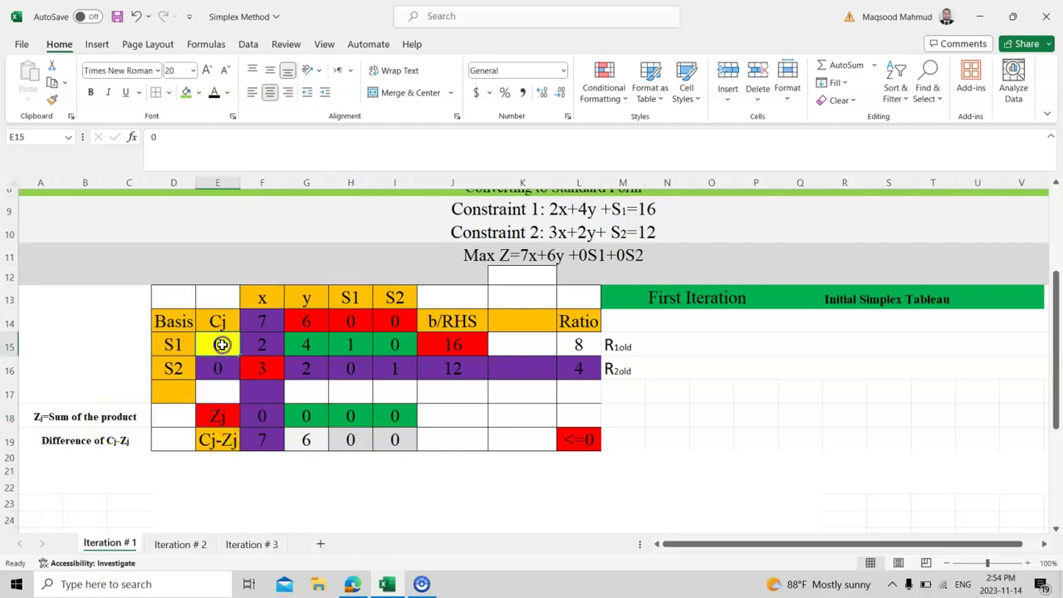
pyautogui.click(263, 345)
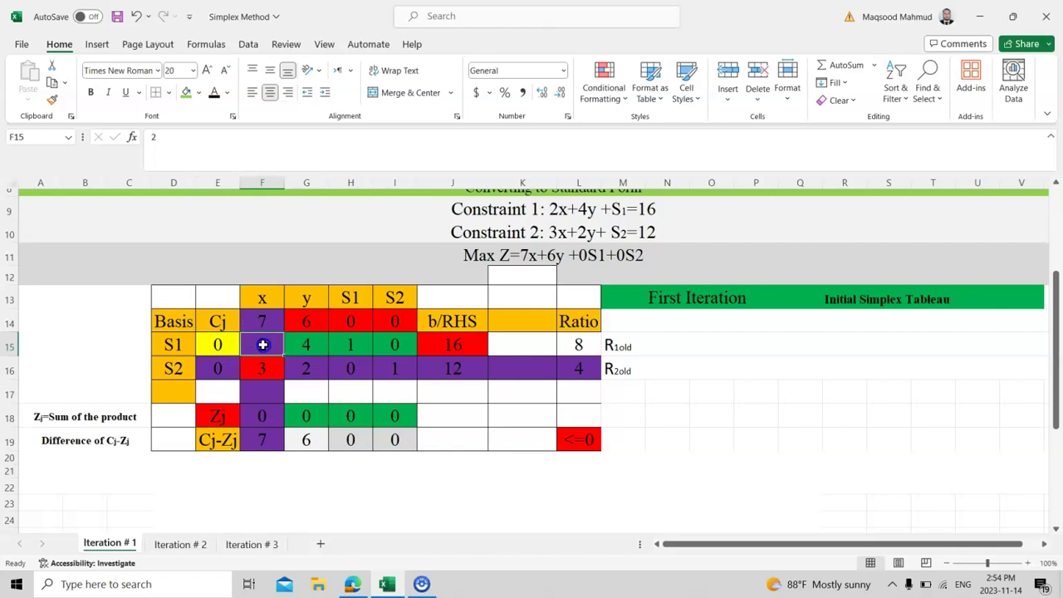
pyautogui.click(217, 368)
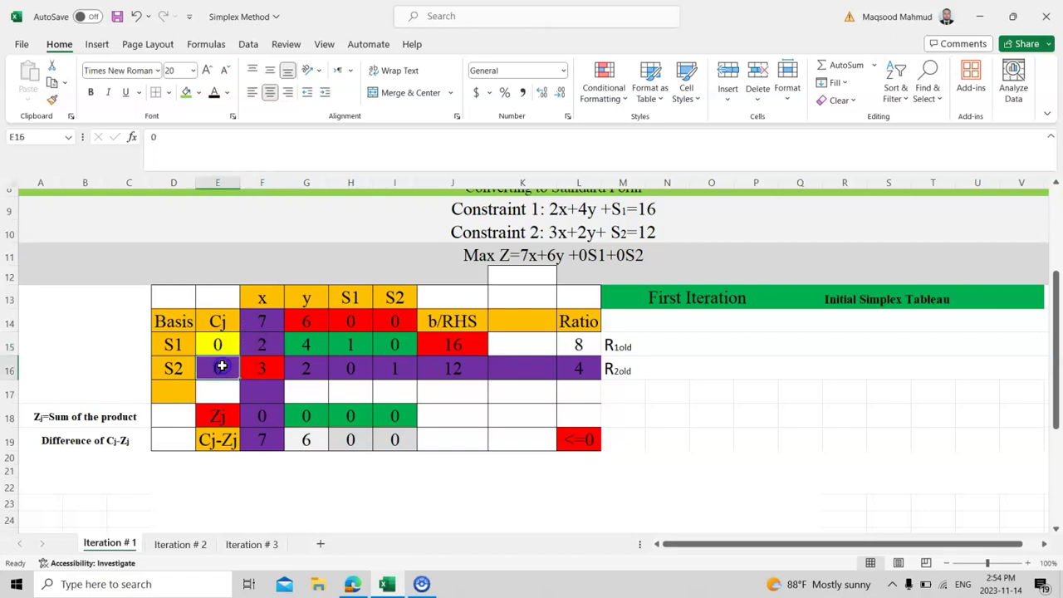
pyautogui.click(269, 366)
pyautogui.click(263, 418)
# Trace the Zj value of the y column from the basis Cj values and the y coefficients in both basis rows.
pyautogui.click(308, 415)
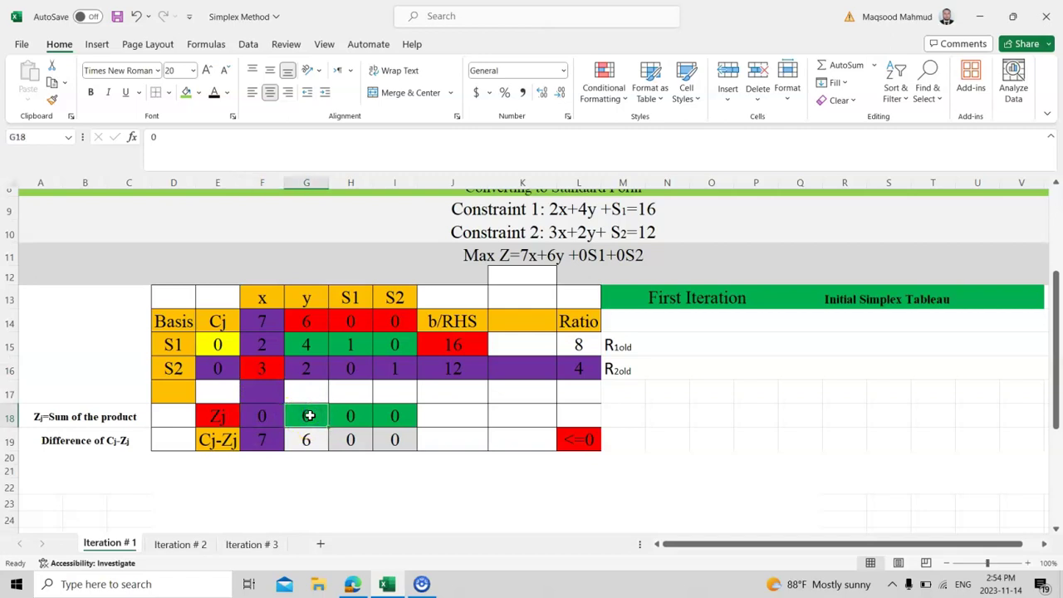
pyautogui.click(217, 345)
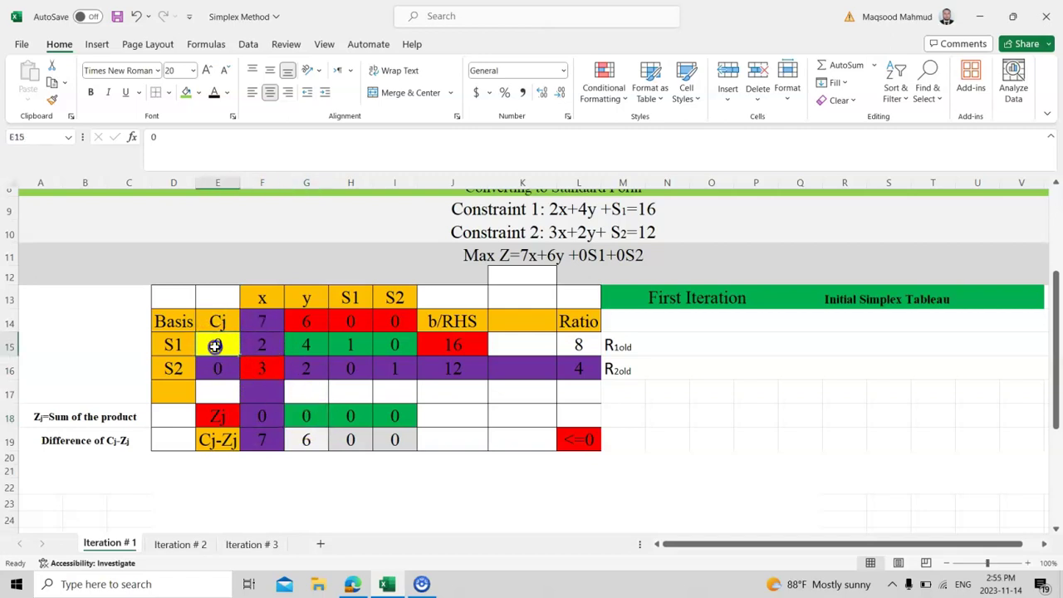
pyautogui.click(308, 343)
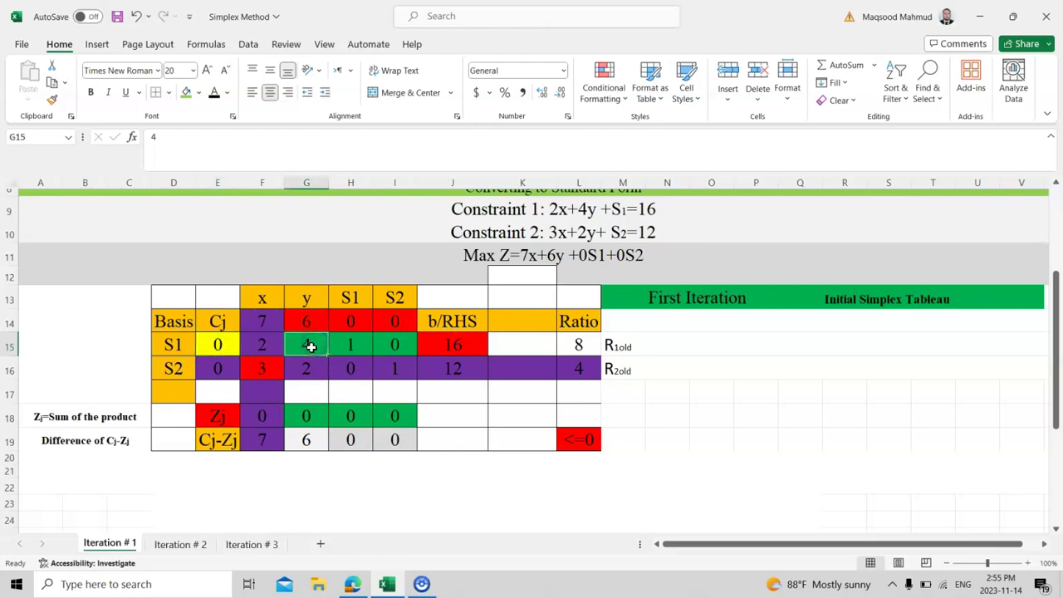
pyautogui.click(218, 368)
pyautogui.click(307, 366)
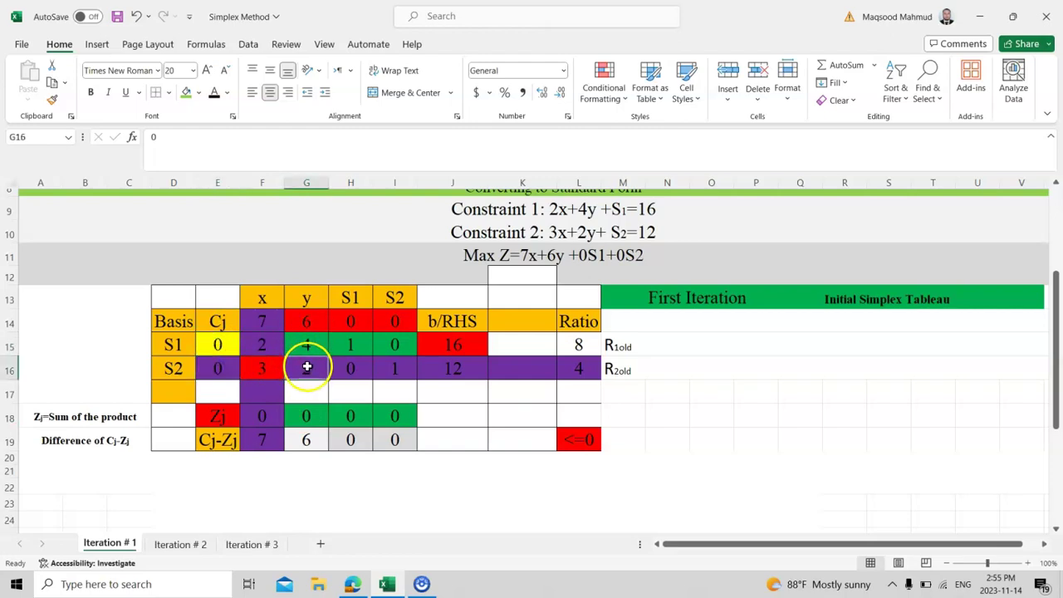
pyautogui.click(306, 418)
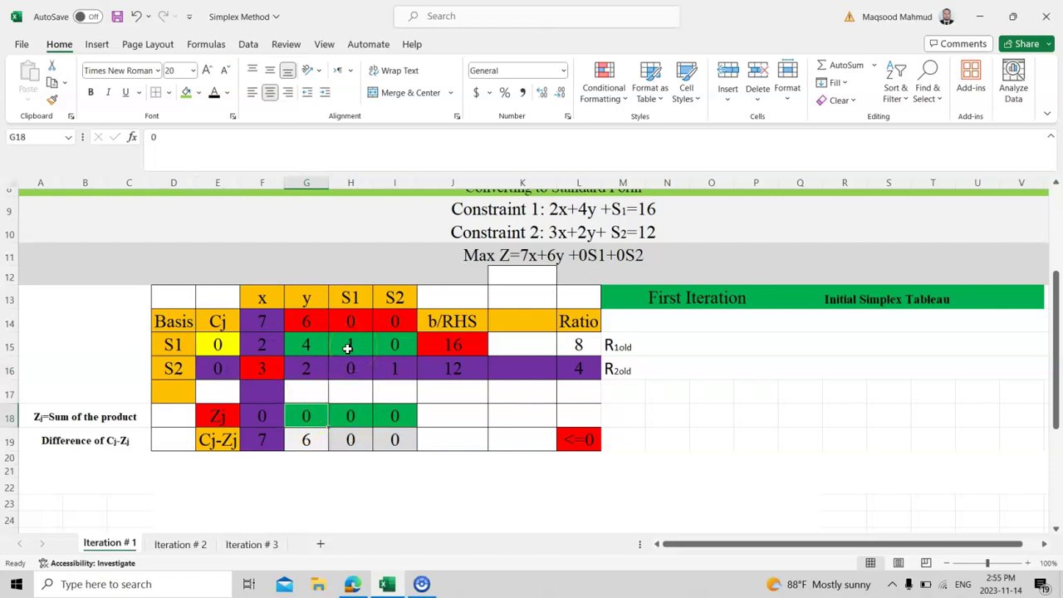
# Trace the Zj value of the S1 column from the basis Cj values and the S1 coefficients.
pyautogui.click(355, 408)
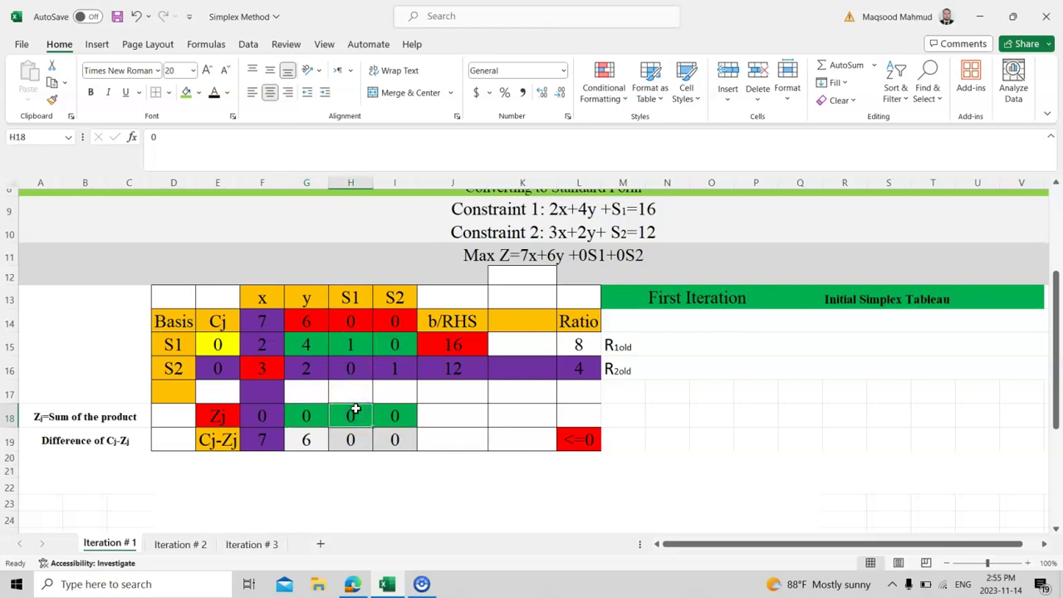
pyautogui.click(221, 343)
pyautogui.click(360, 345)
pyautogui.click(218, 368)
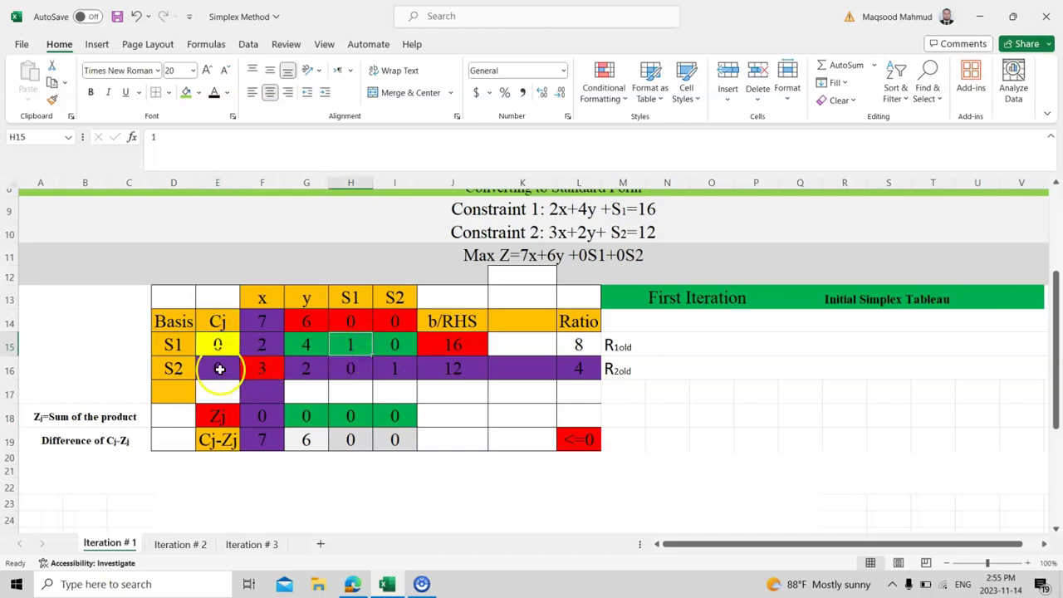
pyautogui.click(341, 367)
pyautogui.click(351, 415)
# Trace the Zj value of the S2 column from the basis Cj values and the S2 coefficients.
pyautogui.click(394, 416)
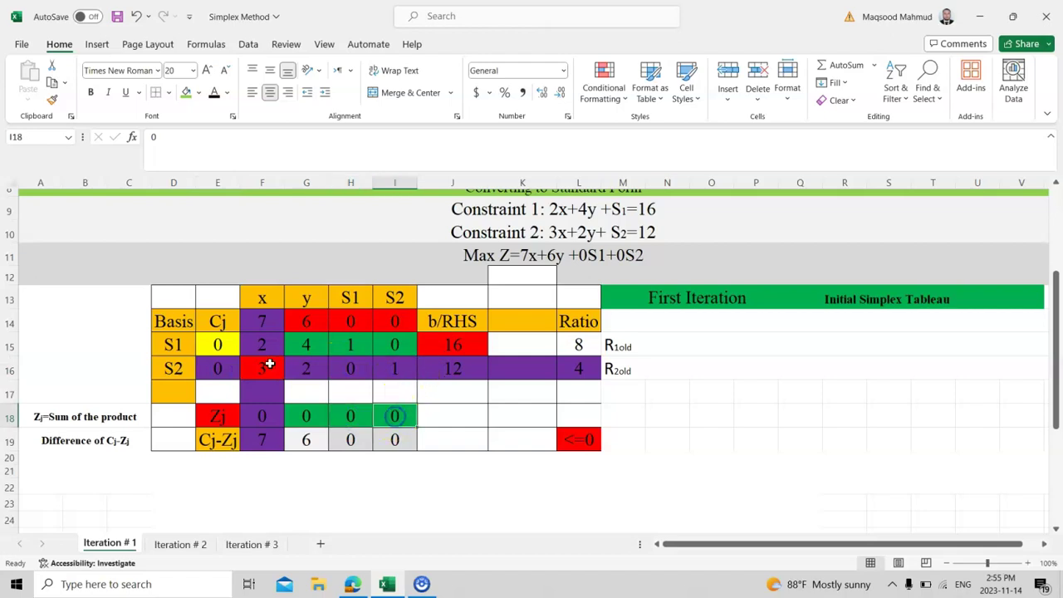
pyautogui.click(216, 345)
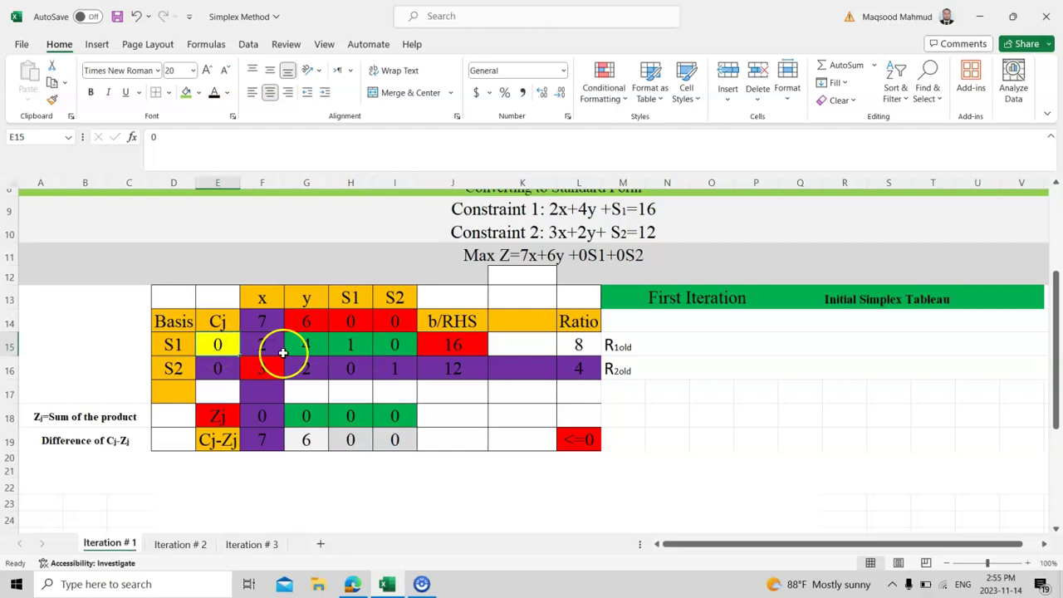
pyautogui.click(394, 345)
pyautogui.click(208, 372)
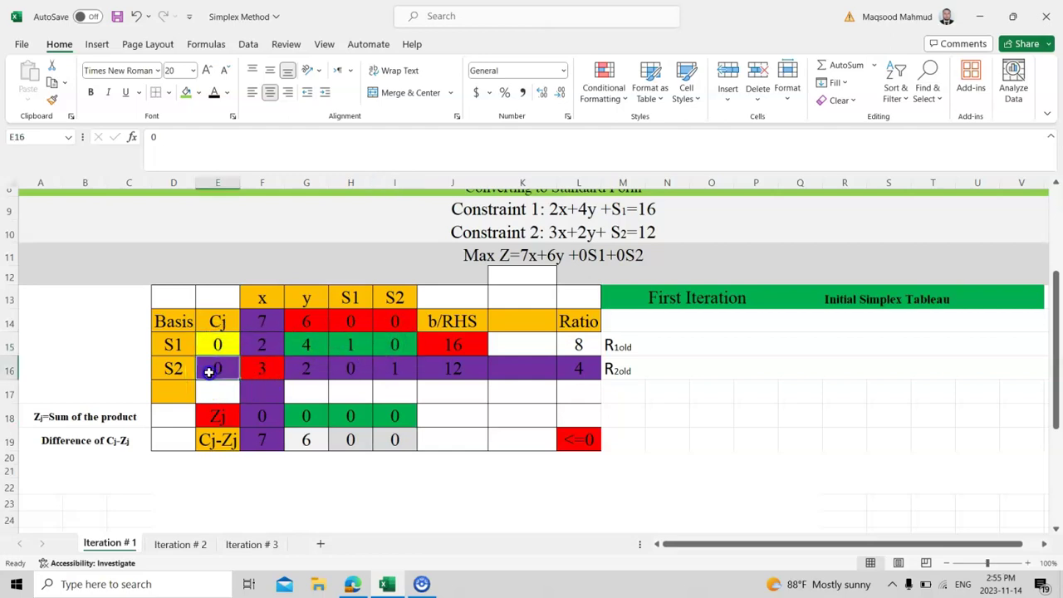
pyautogui.click(389, 368)
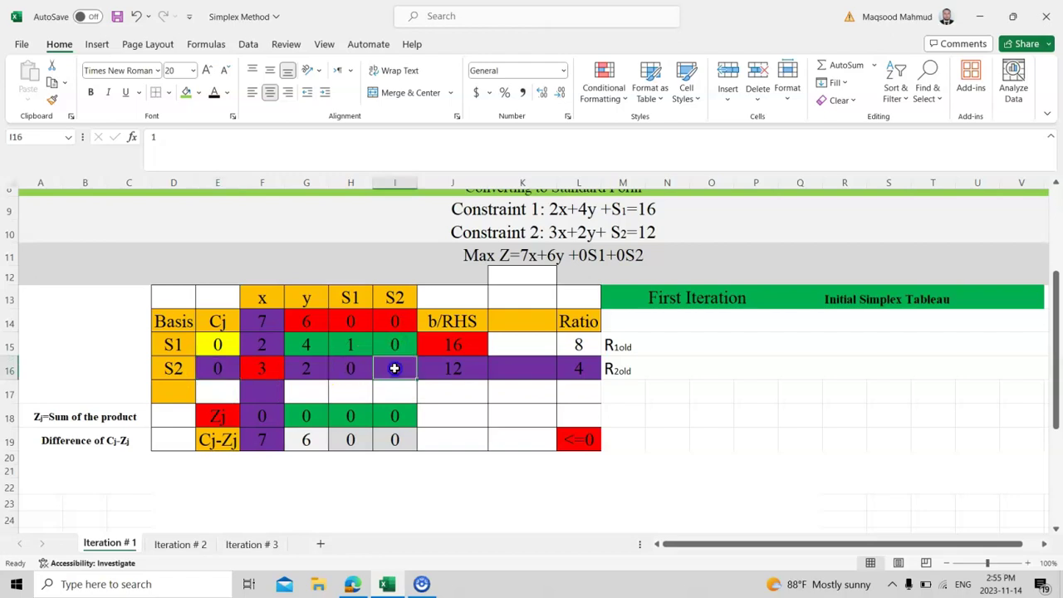
pyautogui.click(396, 416)
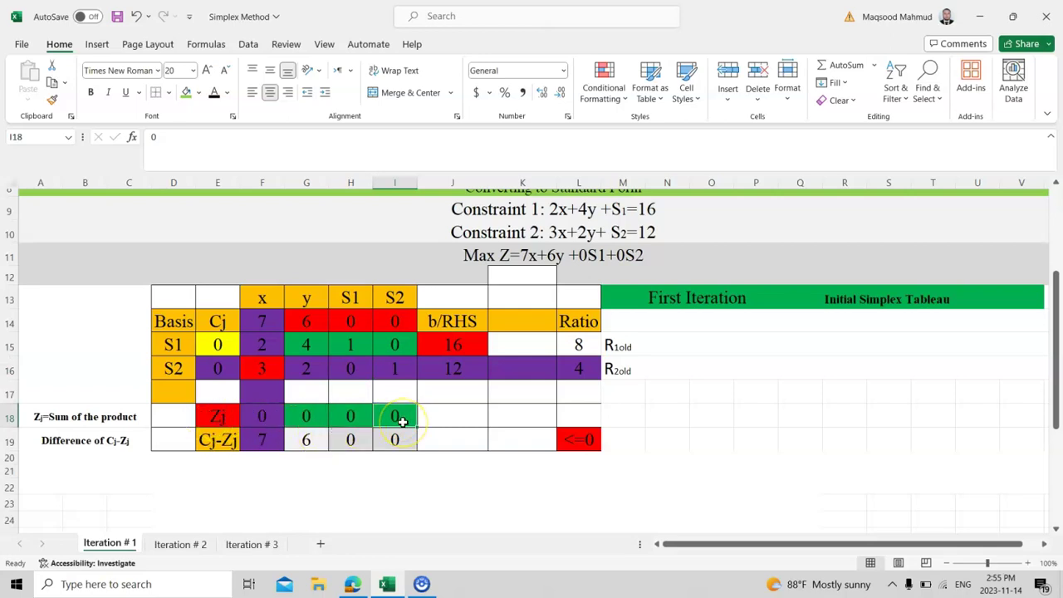
# Glance at the Iteration # 2 and Iteration # 3 sheets, then return to Iteration # 1.
pyautogui.click(185, 544)
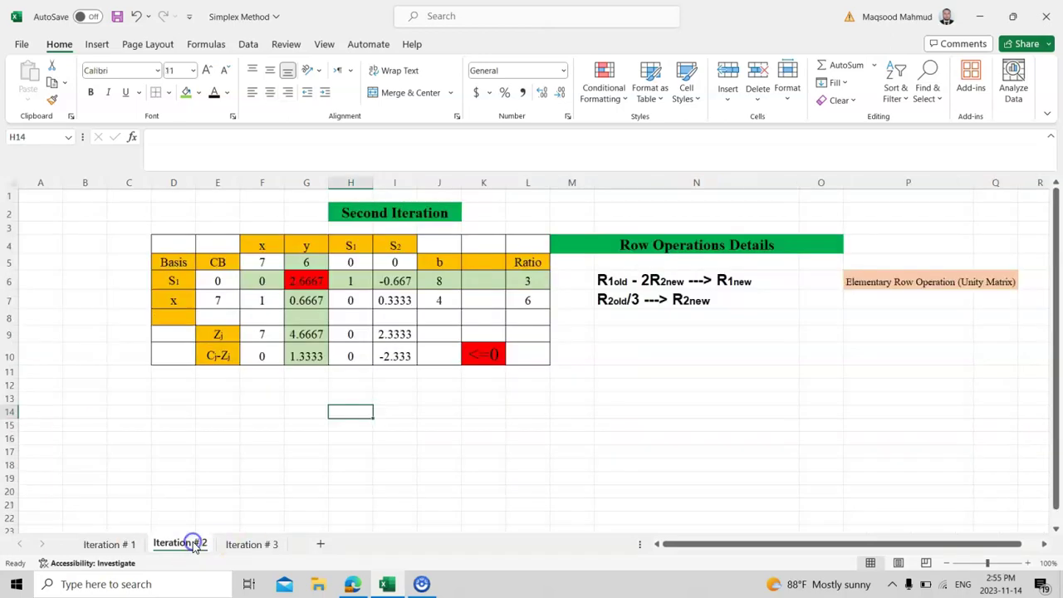
pyautogui.click(249, 544)
pyautogui.click(124, 544)
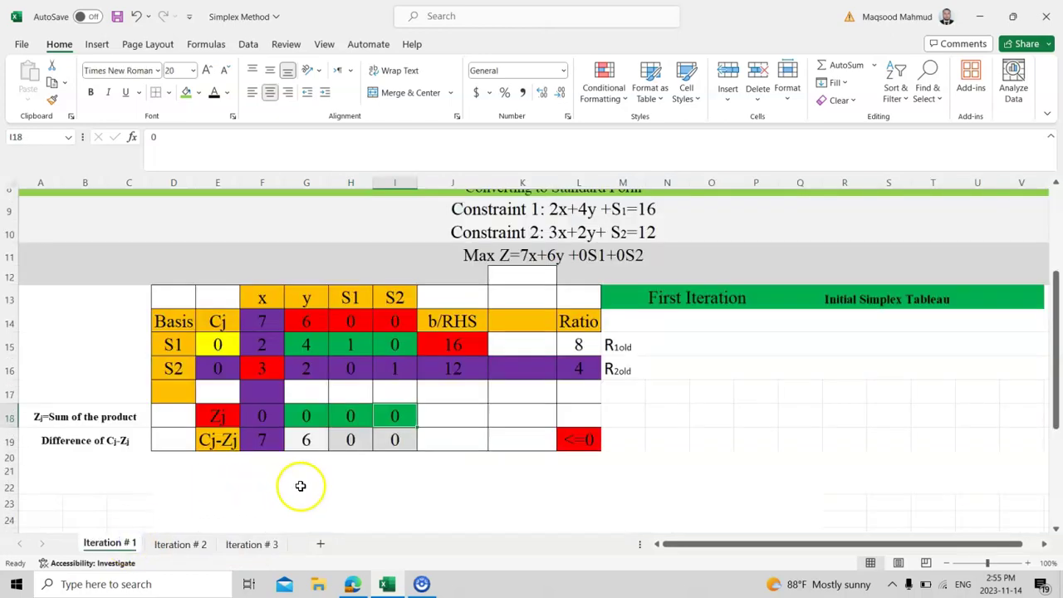
# Examine the Cj-Zj label and the two rows it subtracts, Cj in F14:I14 and Zj in F18:I18.
pyautogui.click(211, 446)
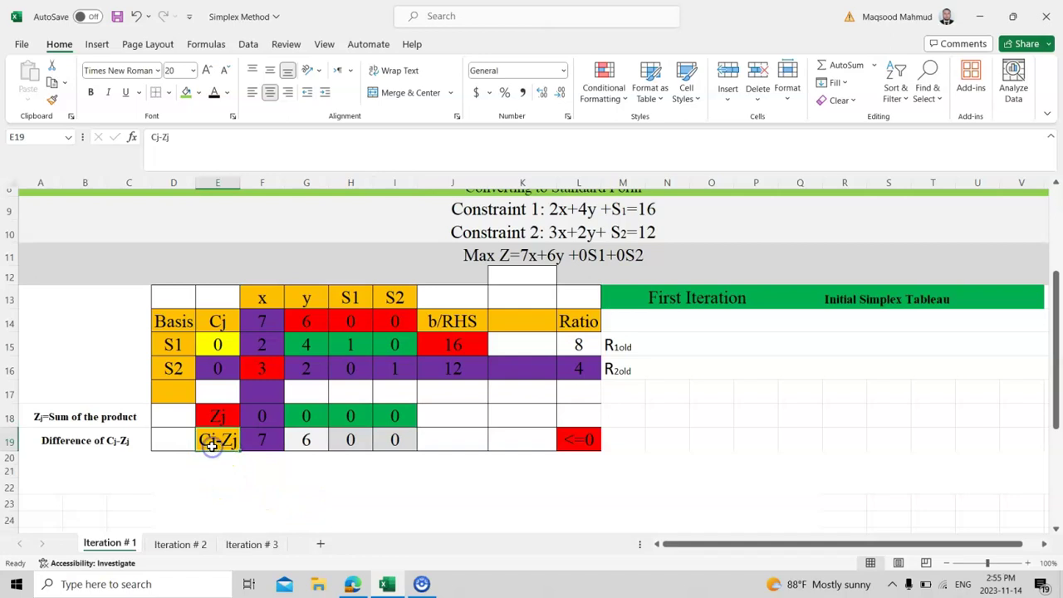
pyautogui.click(214, 322)
pyautogui.moveTo(253, 321); pyautogui.dragTo(379, 320)
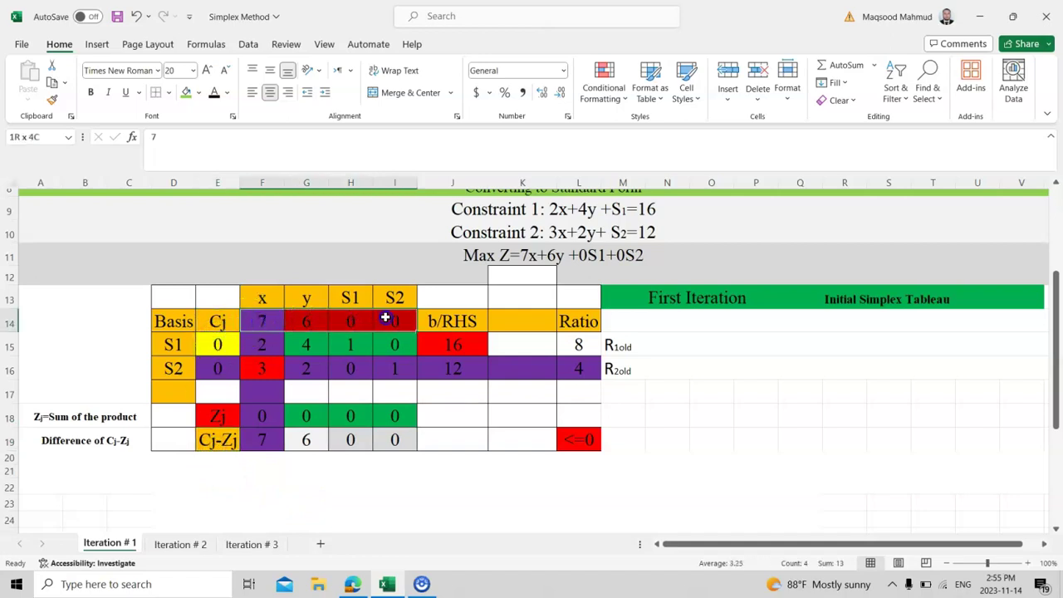
pyautogui.moveTo(266, 415); pyautogui.dragTo(391, 412)
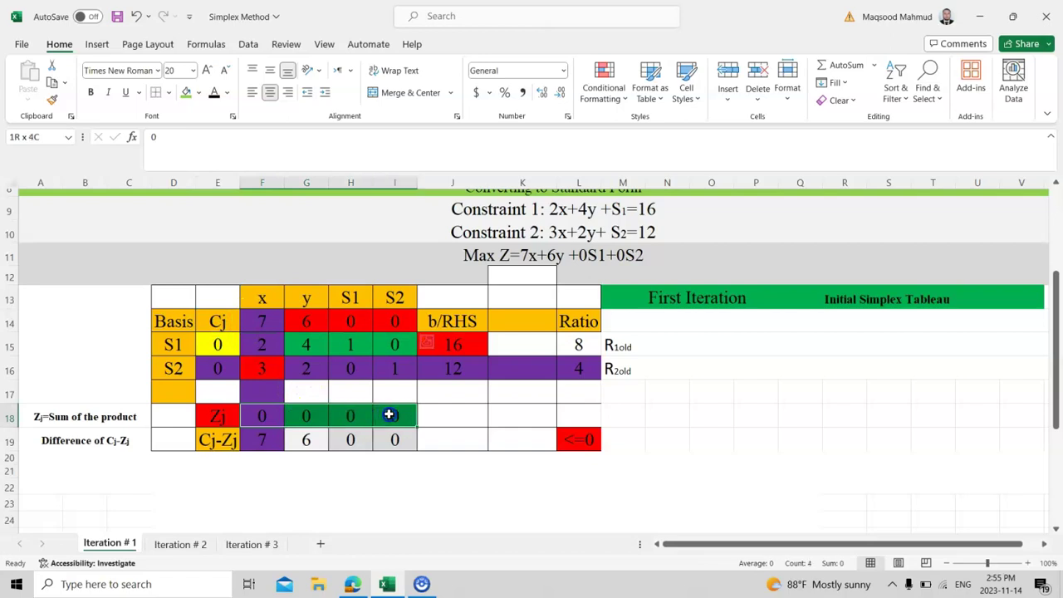
# Compare the Cj and Zj entries column by column for x, y, S1 and S2, and check the <=0 condition in L19.
pyautogui.click(261, 320)
pyautogui.click(258, 417)
pyautogui.click(306, 321)
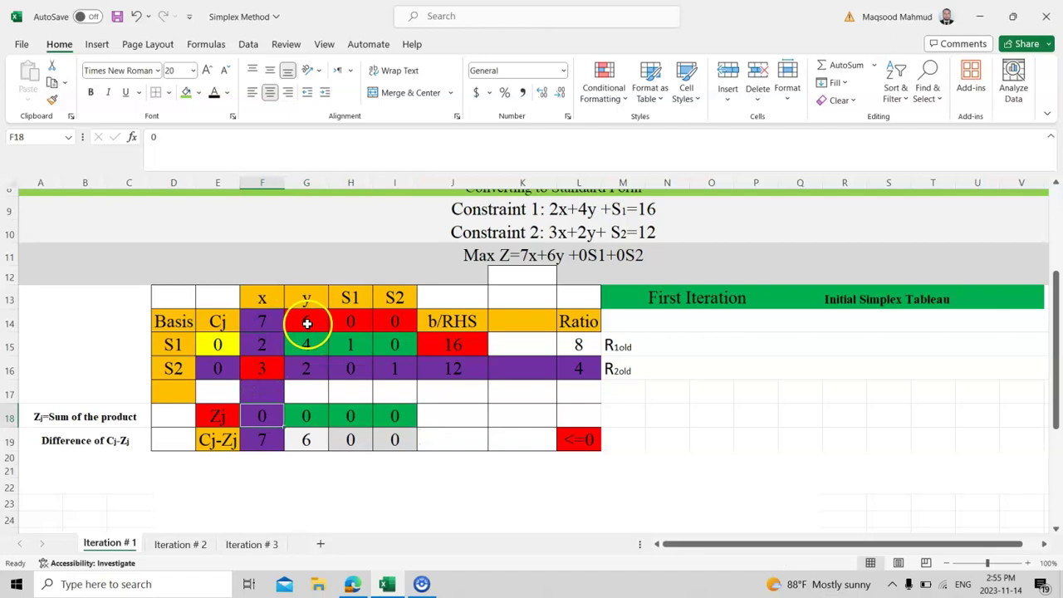
pyautogui.click(350, 321)
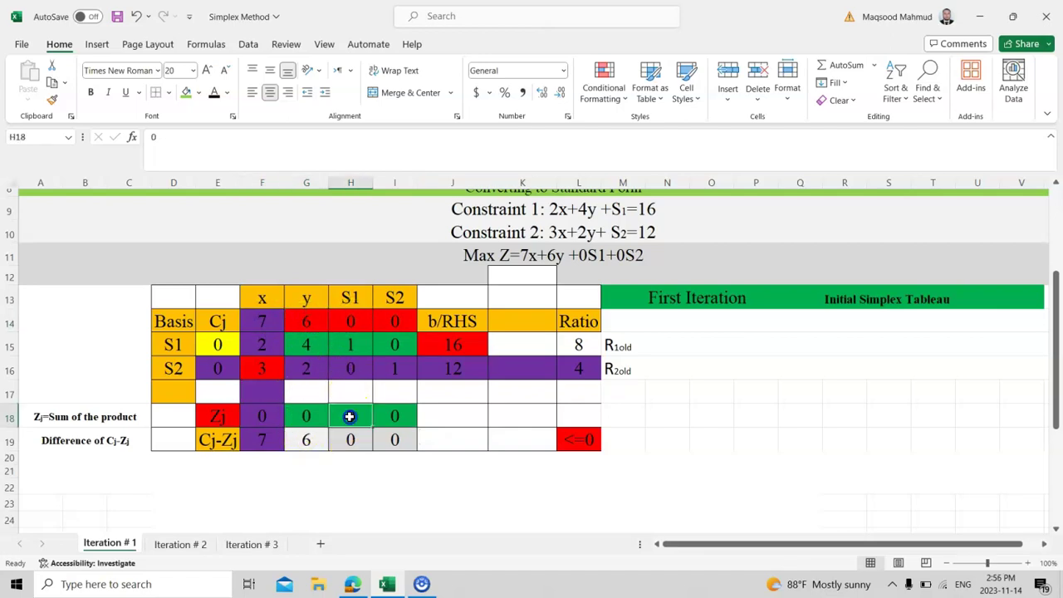
pyautogui.click(396, 319)
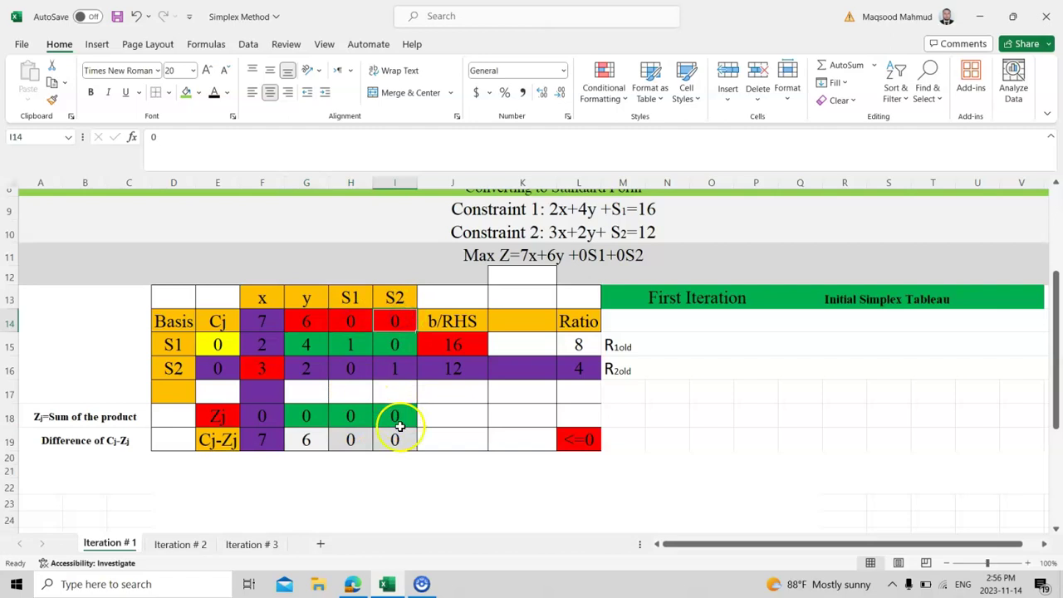
pyautogui.click(397, 413)
pyautogui.click(395, 488)
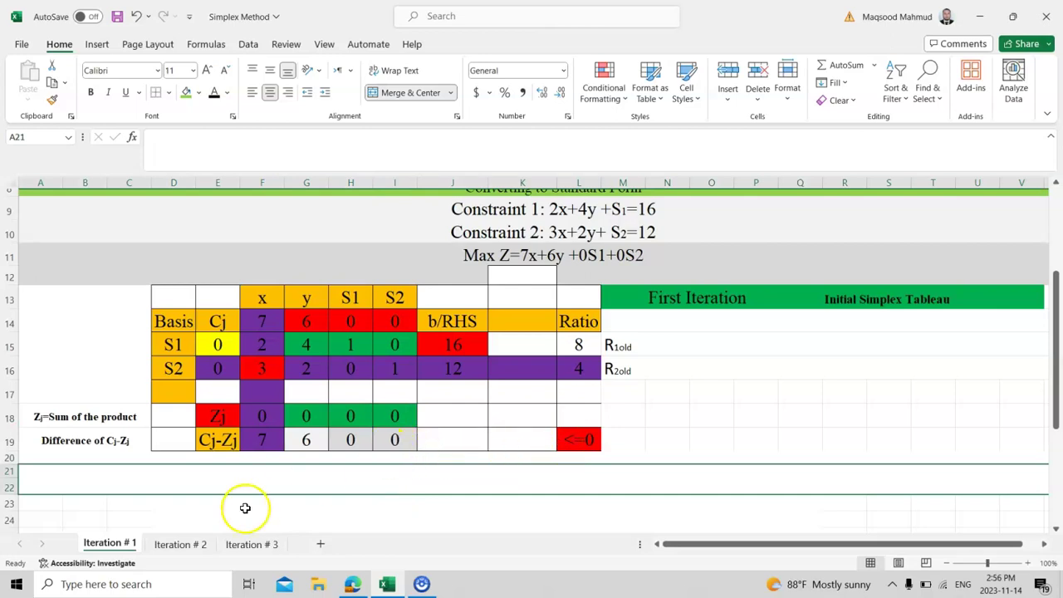
pyautogui.click(572, 441)
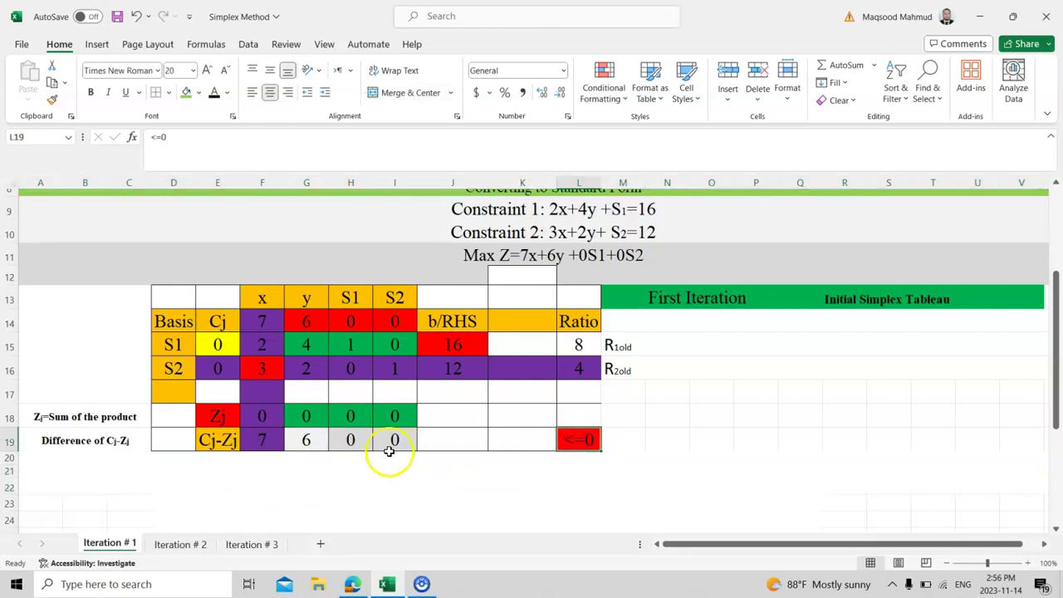
# Review the Cj-Zj row in E19:I19 and the ratios in L15:L16, glancing at the Iteration # 3 sheet before returning to Iteration # 1.
pyautogui.moveTo(389, 448); pyautogui.dragTo(225, 447)
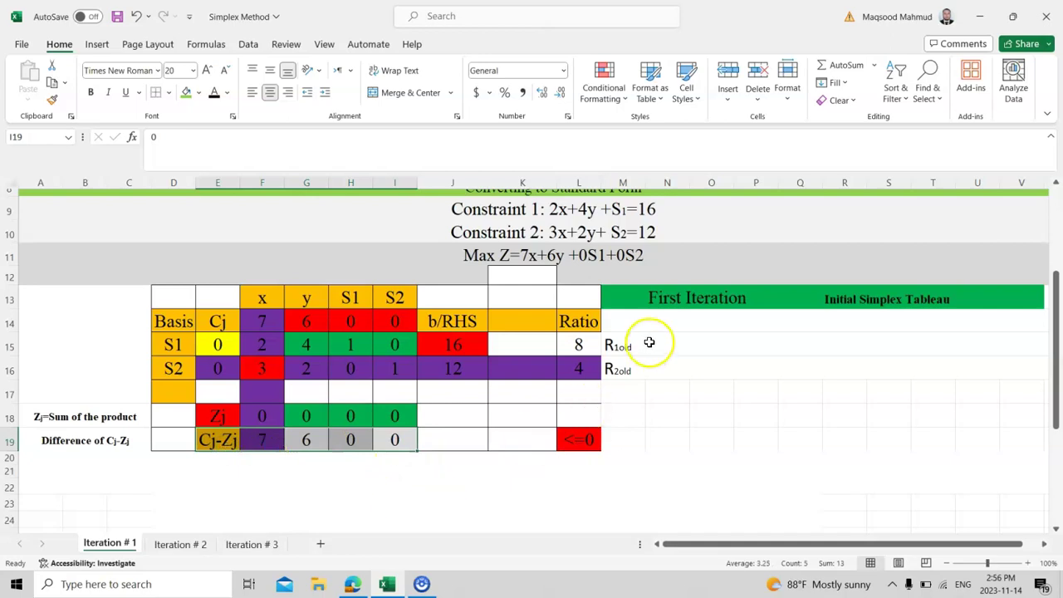
pyautogui.moveTo(575, 346); pyautogui.dragTo(574, 368)
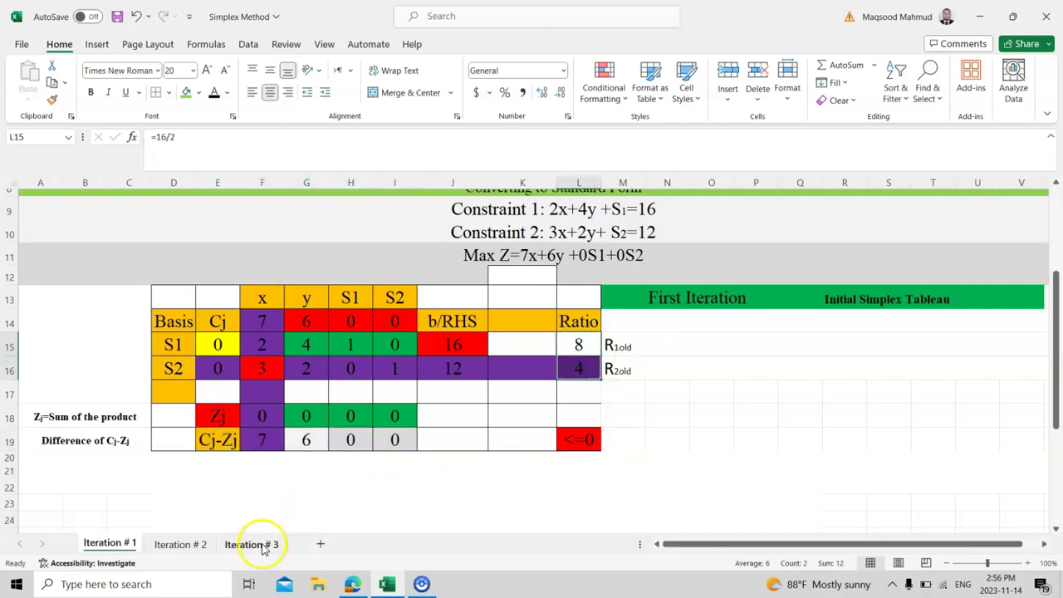
pyautogui.click(252, 544)
pyautogui.moveTo(616, 276); pyautogui.dragTo(616, 294)
pyautogui.click(114, 545)
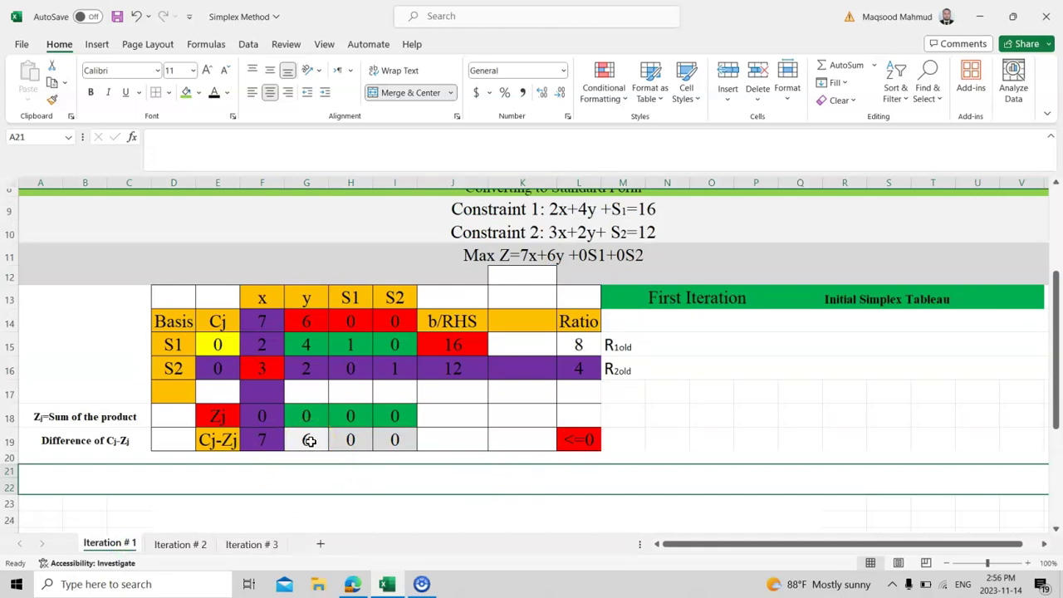
# Examine the x pivot column in F14:F19 and inspect the ratio formulas in L15 and L16 without changing them.
pyautogui.click(263, 439)
pyautogui.moveTo(261, 323); pyautogui.dragTo(263, 439)
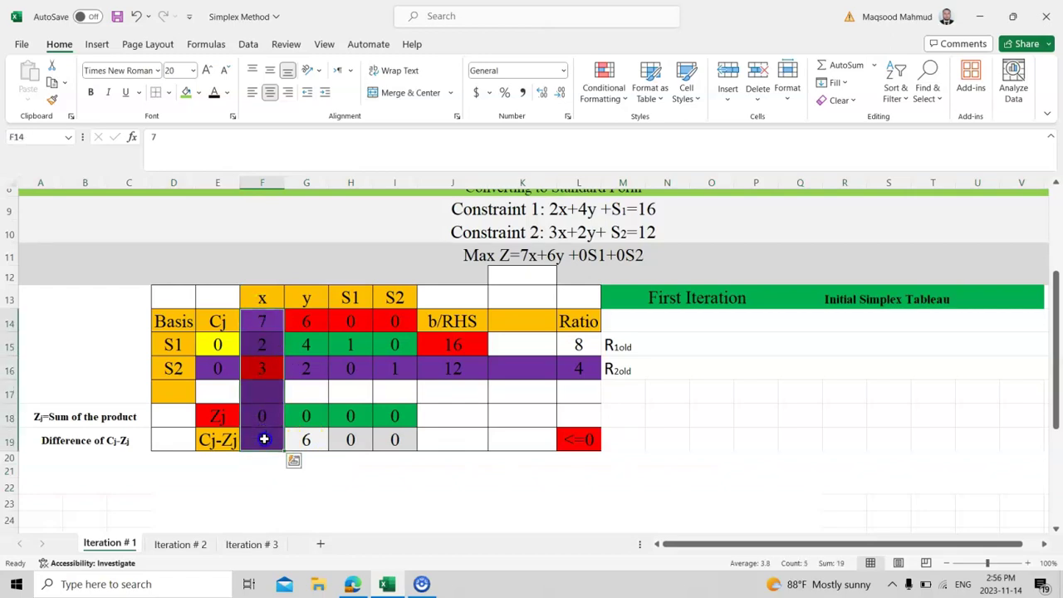
pyautogui.click(579, 381)
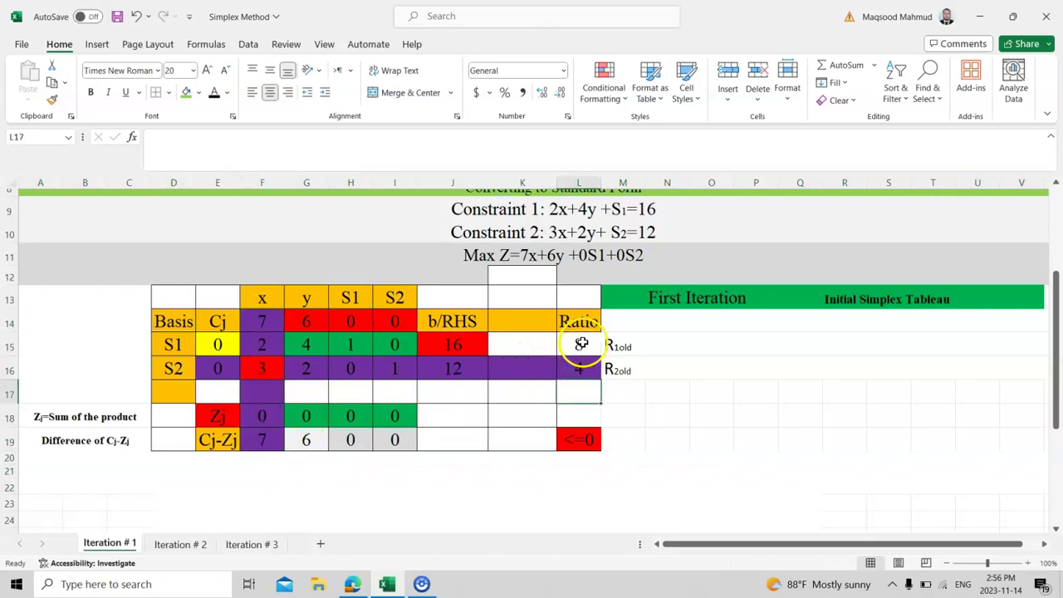
pyautogui.click(576, 346)
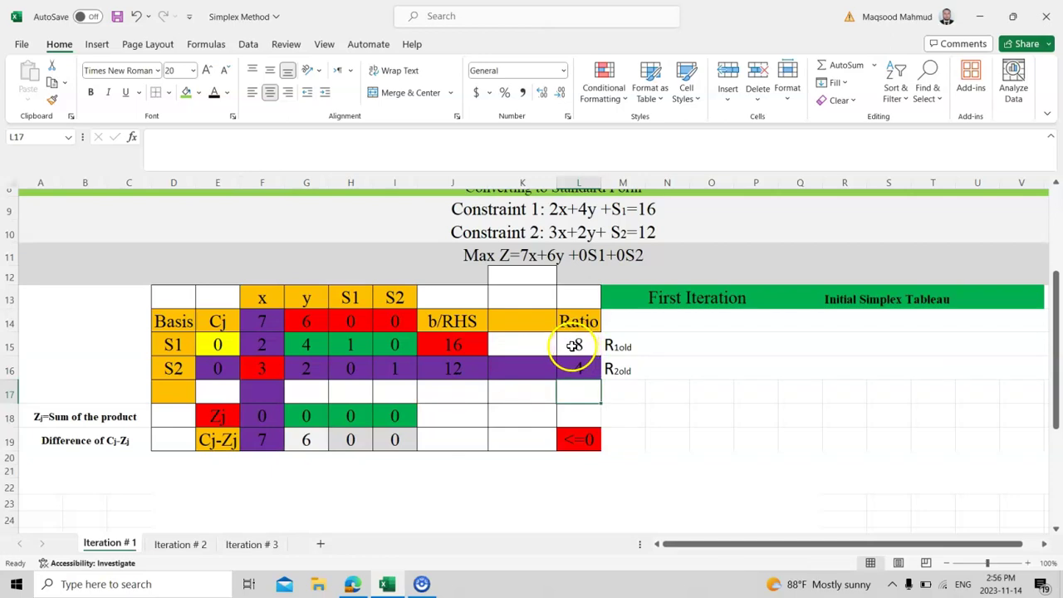
pyautogui.doubleClick(573, 347)
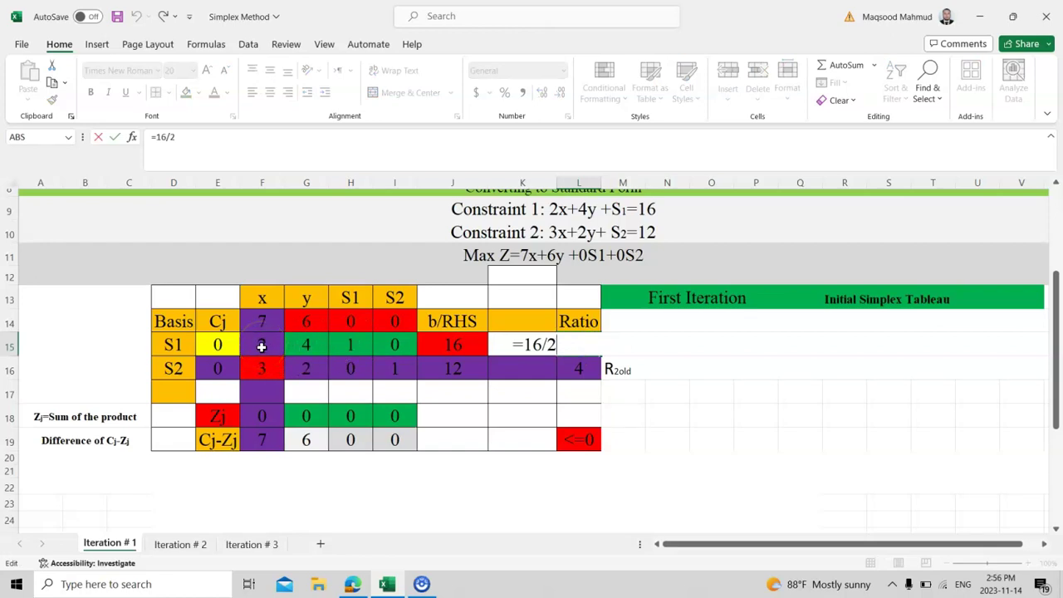
pyautogui.press('Return')
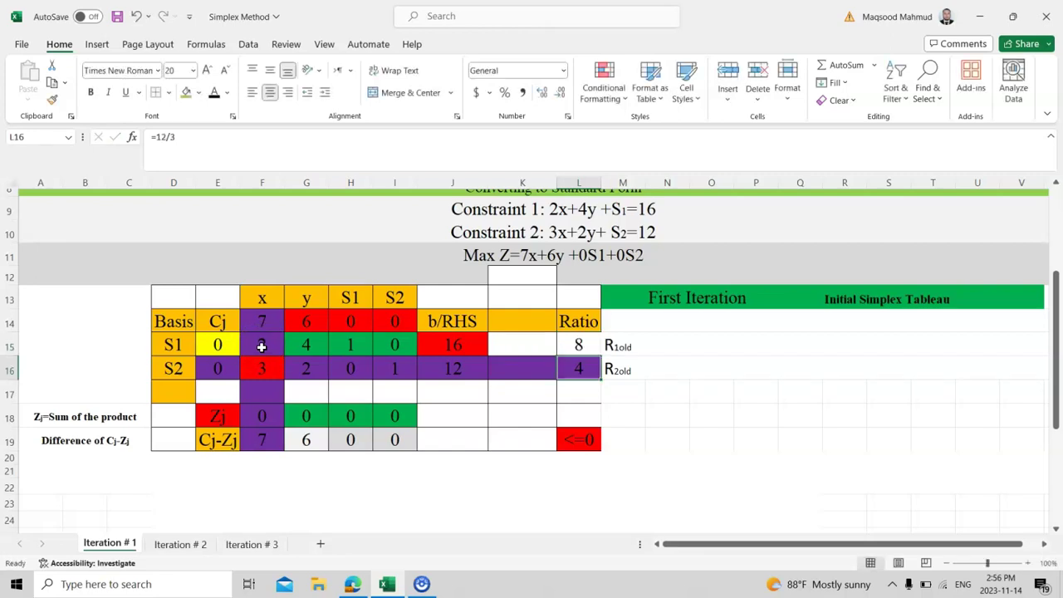
pyautogui.doubleClick(585, 366)
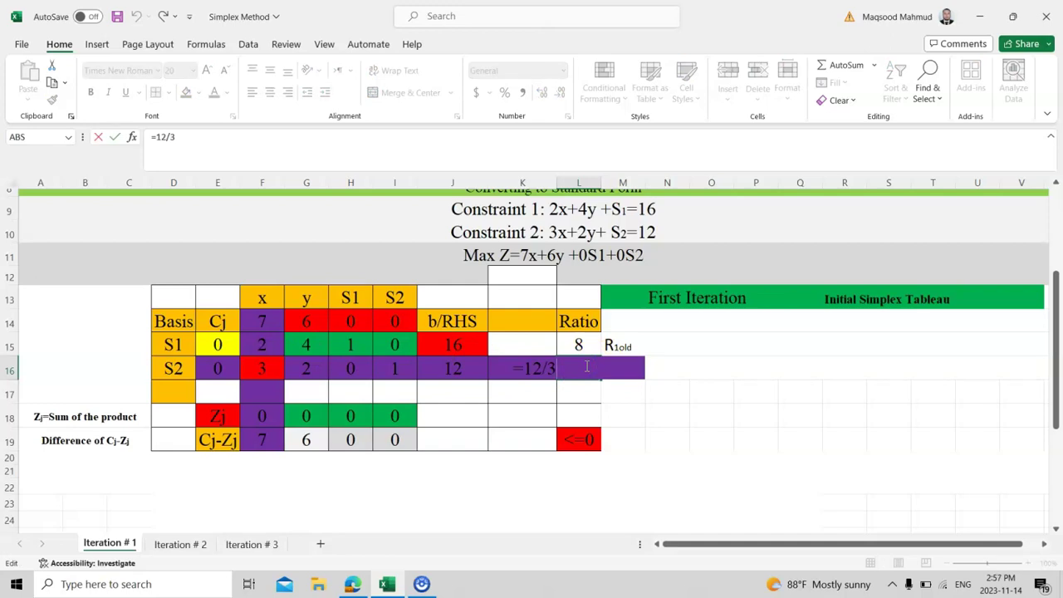
pyautogui.press('Return')
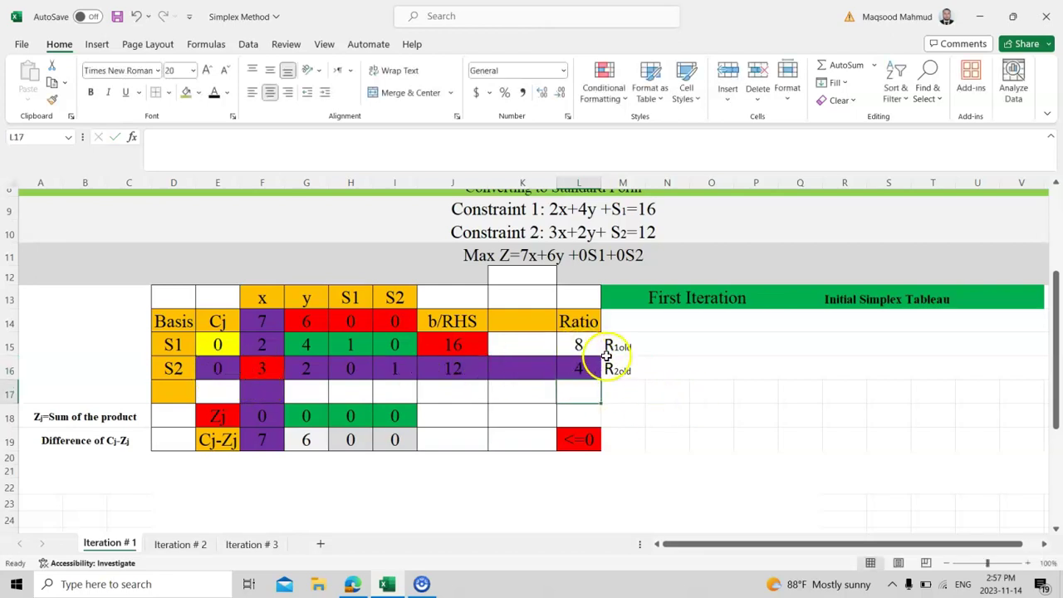
# Check the R2old label, compare the ratios in L15 and L16, and trace the S2 pivot row across E16:L16.
pyautogui.doubleClick(665, 369)
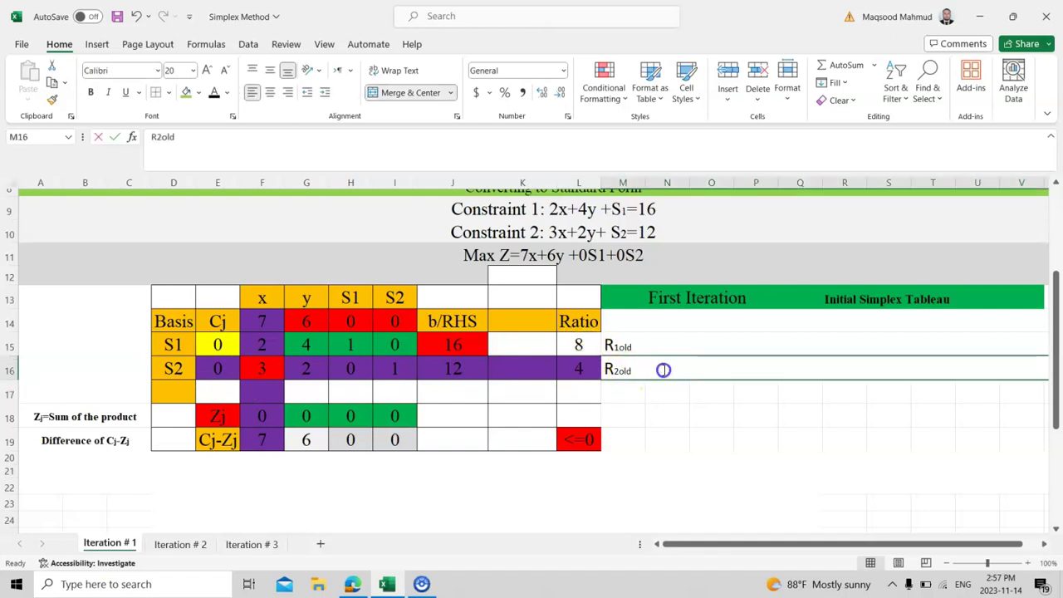
pyautogui.click(669, 418)
pyautogui.click(579, 342)
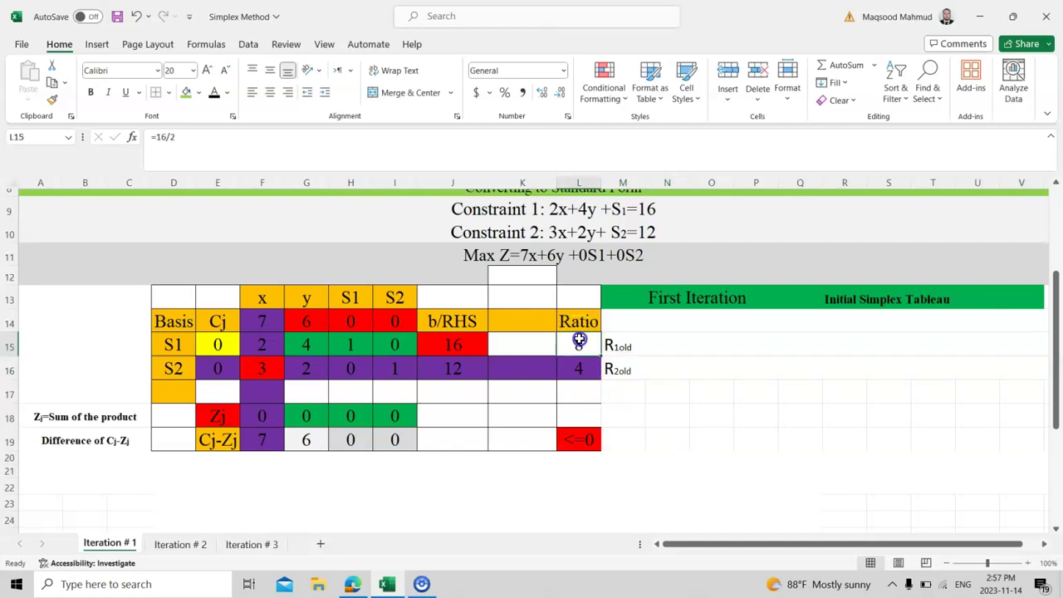
pyautogui.click(579, 366)
pyautogui.moveTo(573, 369); pyautogui.dragTo(207, 367)
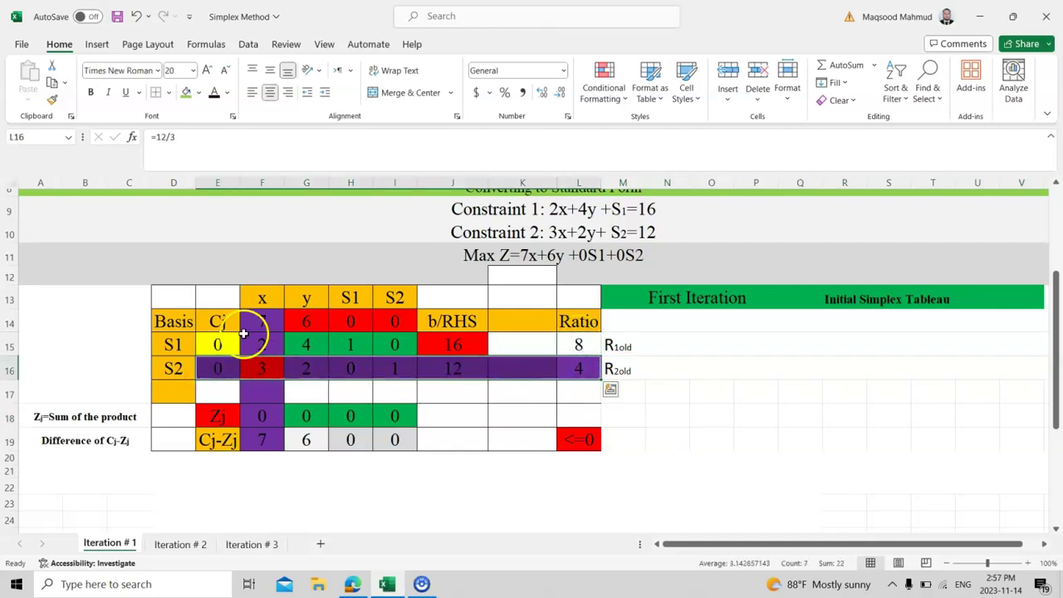
# Trace the x column from F14 to F19, its pivot element in F16 and the entry above it in F15.
pyautogui.moveTo(261, 322); pyautogui.dragTo(264, 440)
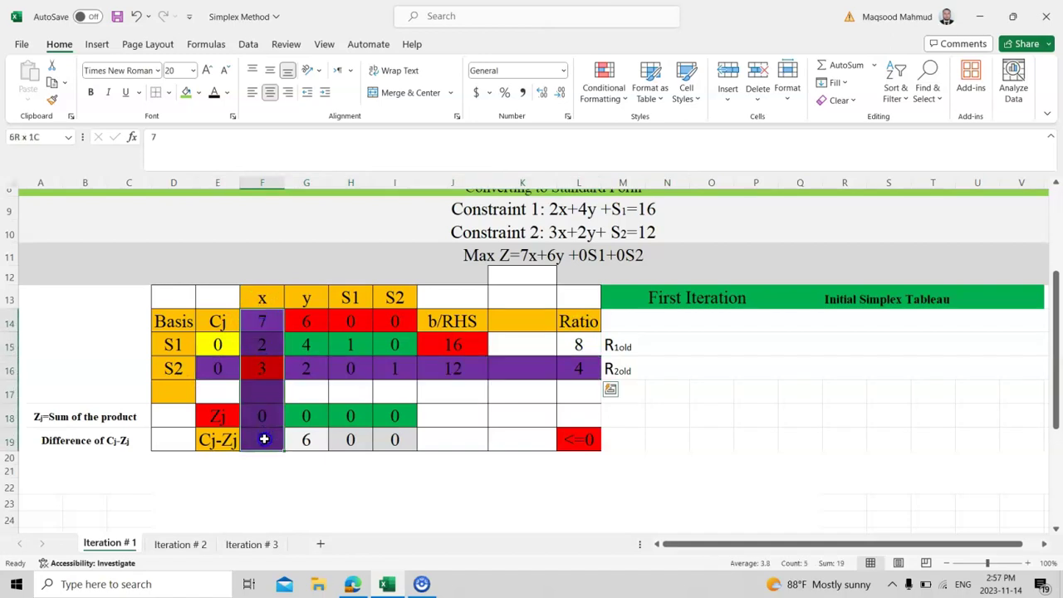
pyautogui.click(266, 367)
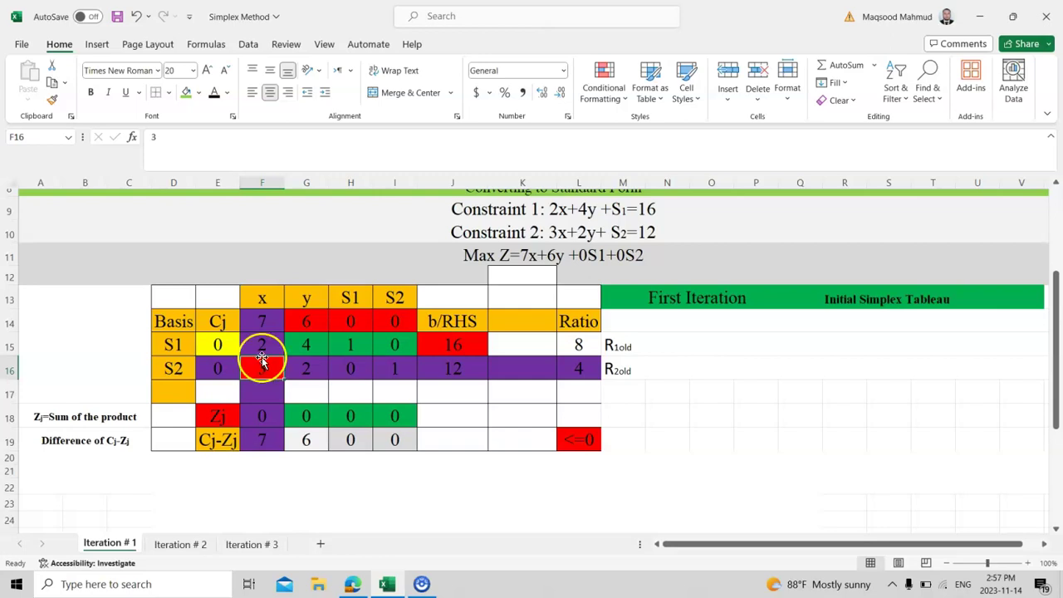
pyautogui.click(260, 344)
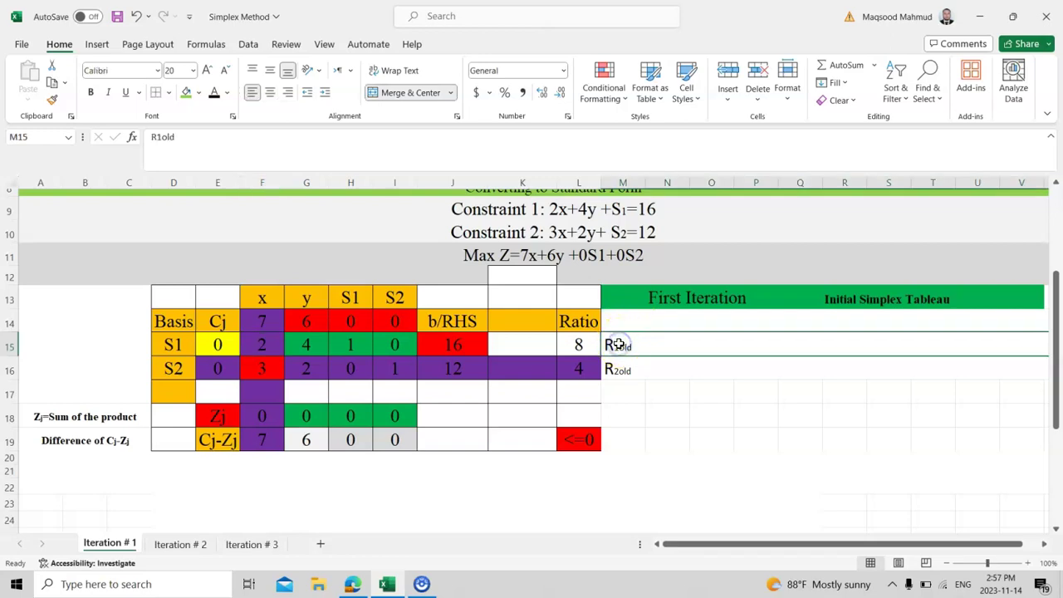
# Fill the R1old and R2old label cells in rows 15 and 16 with light green.
pyautogui.click(187, 93)
pyautogui.click(611, 368)
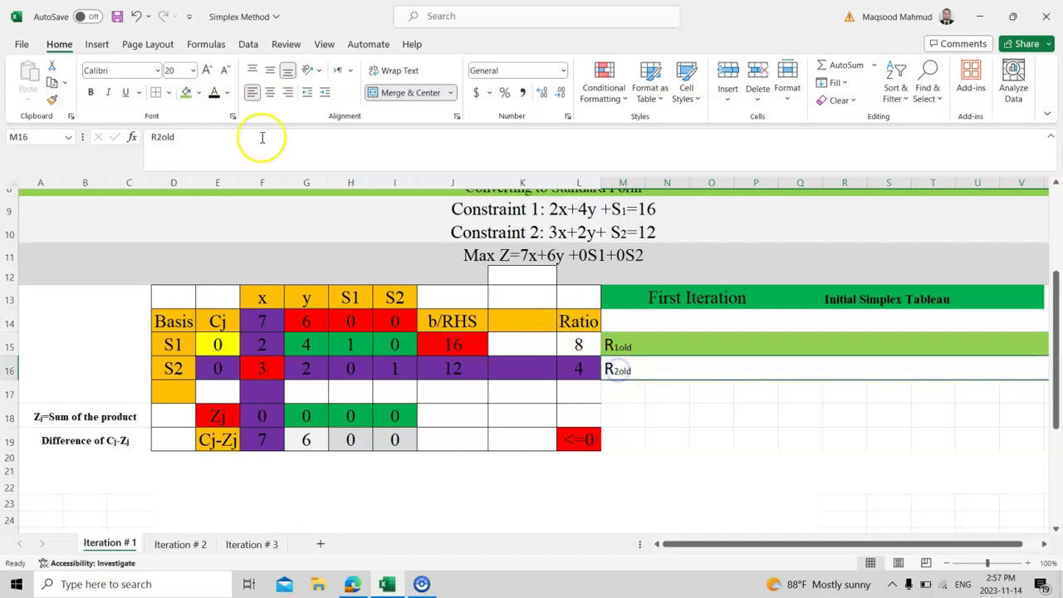
pyautogui.click(186, 93)
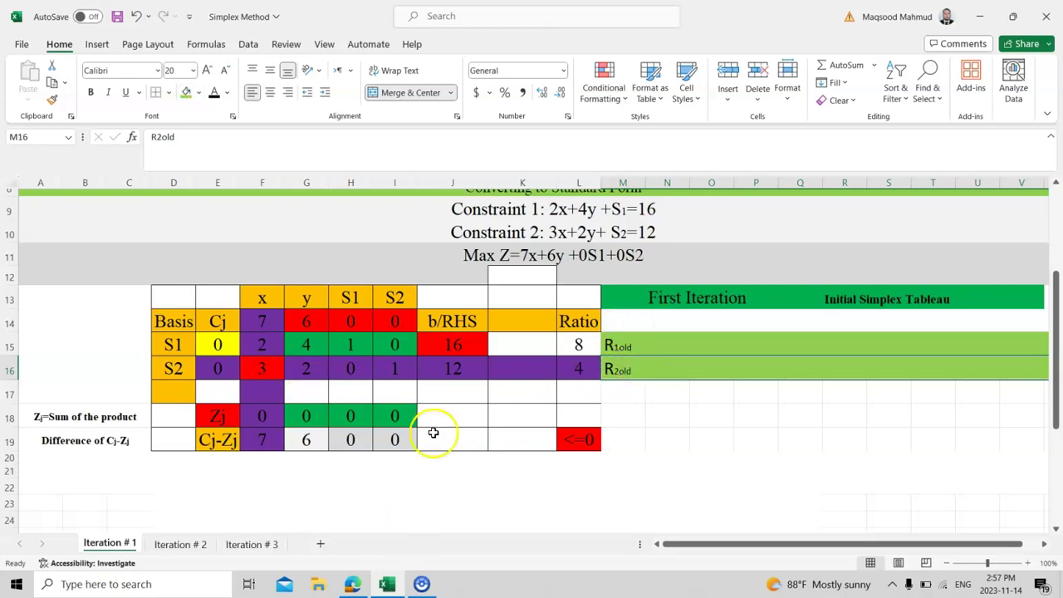
# Examine rows 6 and 7 of the Iteration # 2 sheet against the R1new and R2new formulas under Row Operations Details.
pyautogui.click(174, 545)
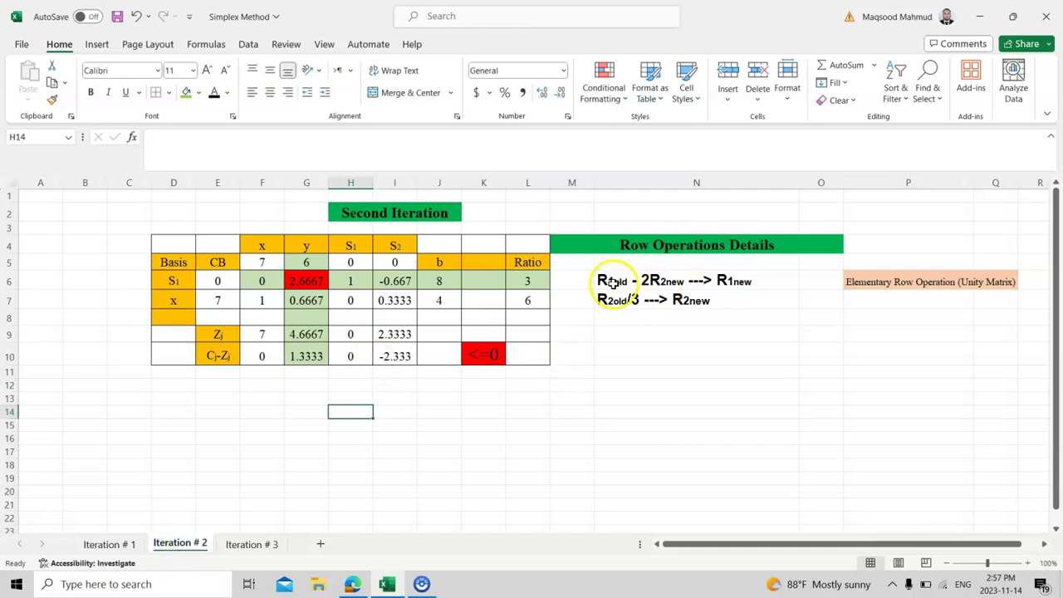
pyautogui.click(123, 282)
pyautogui.click(36, 287)
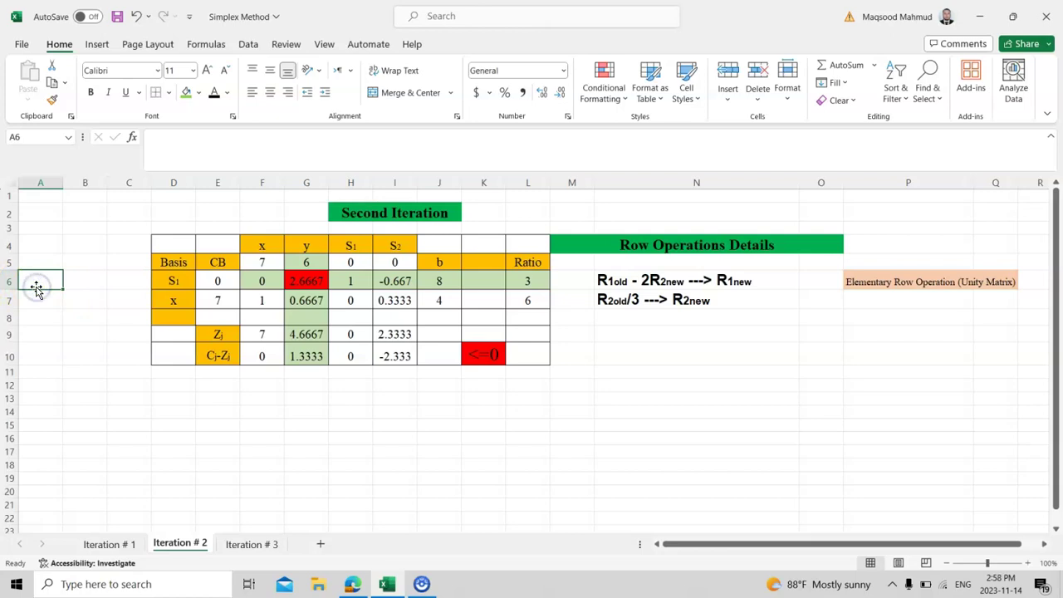
pyautogui.click(10, 282)
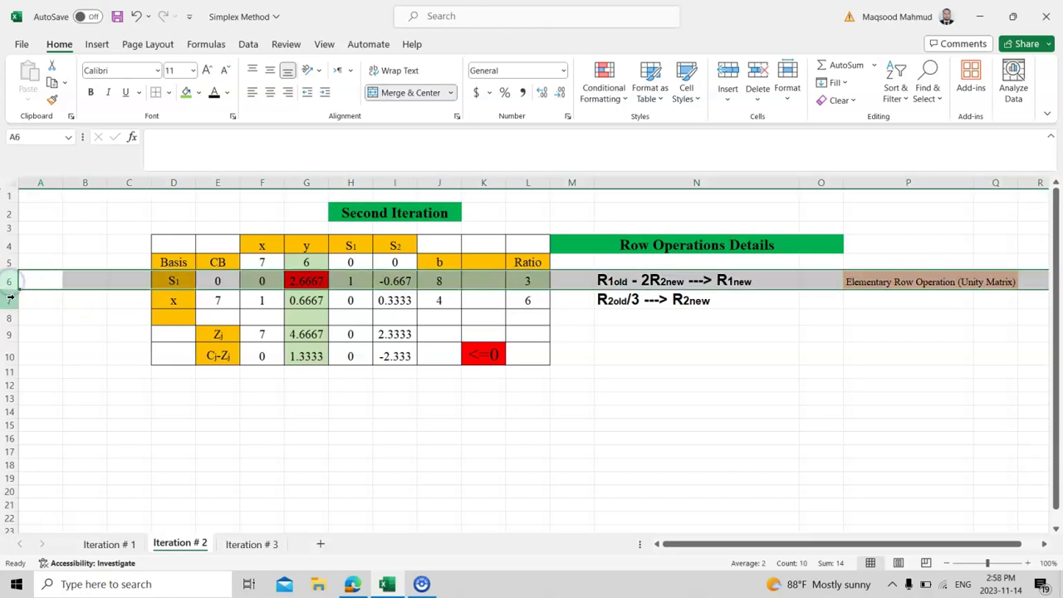
pyautogui.click(10, 300)
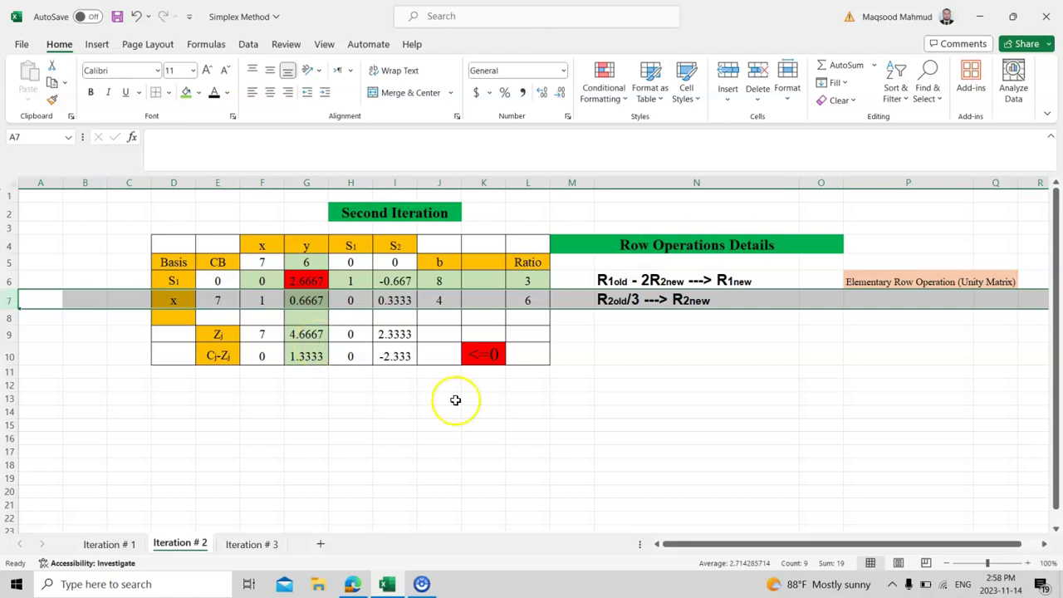
pyautogui.click(707, 371)
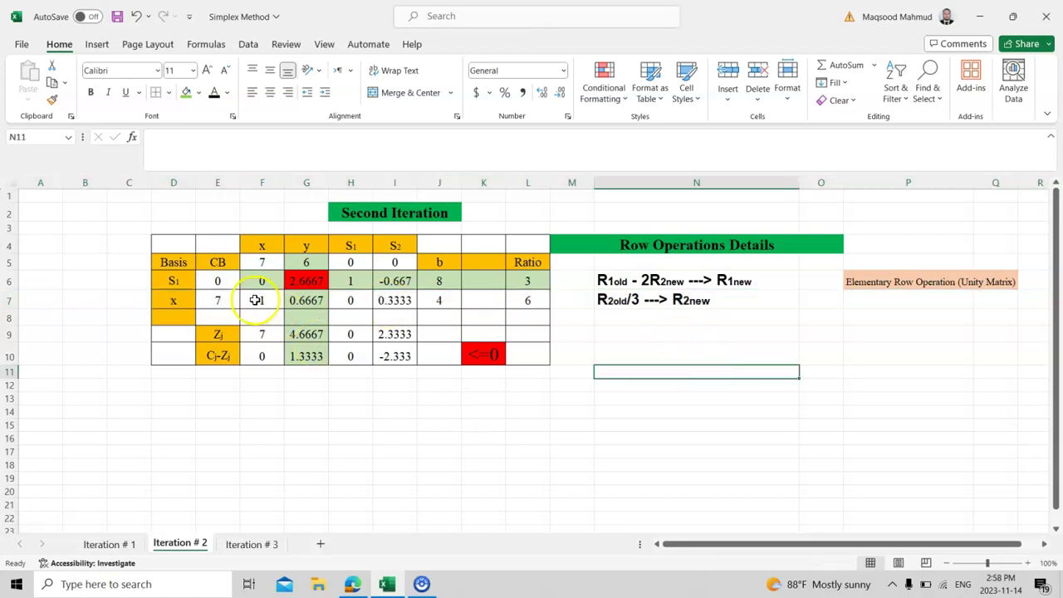
# On Iteration # 1, try out dividing the S2 pivot row by 3 cell by cell from F16 to J16, without keeping the edits.
pyautogui.click(87, 543)
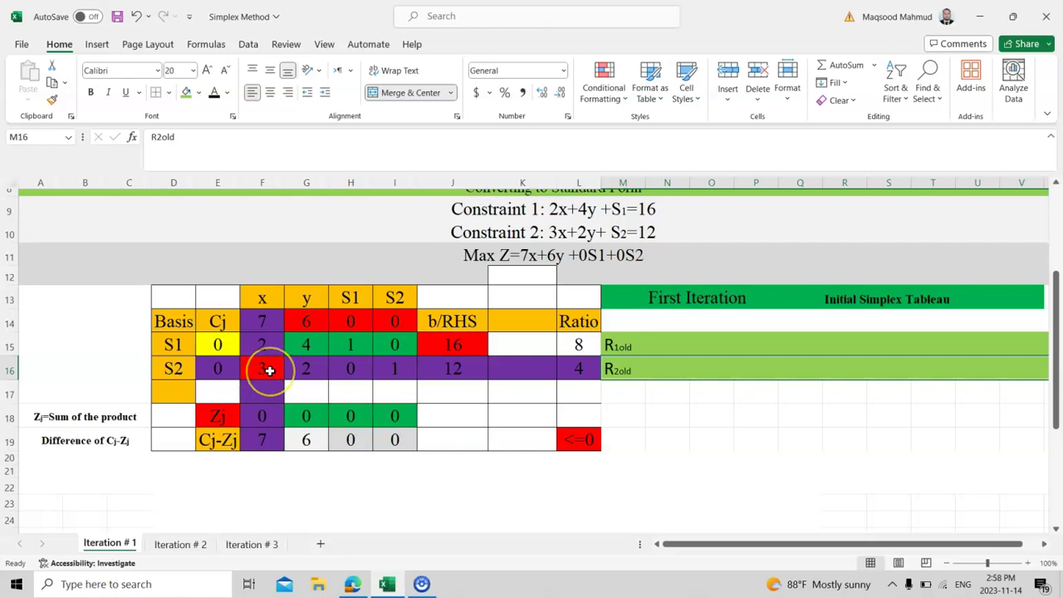
pyautogui.doubleClick(269, 370)
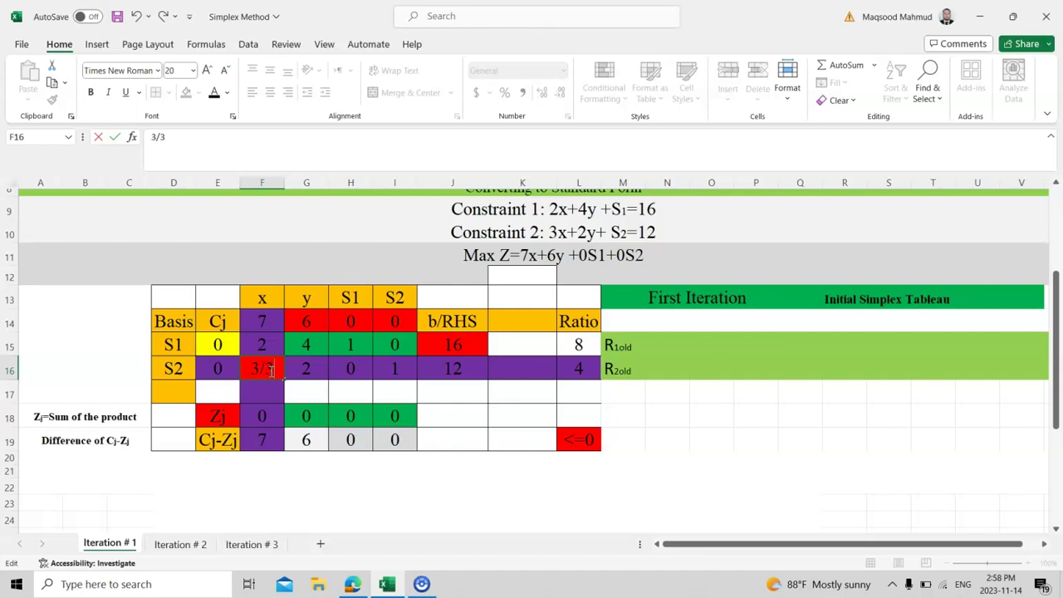
pyautogui.doubleClick(309, 370)
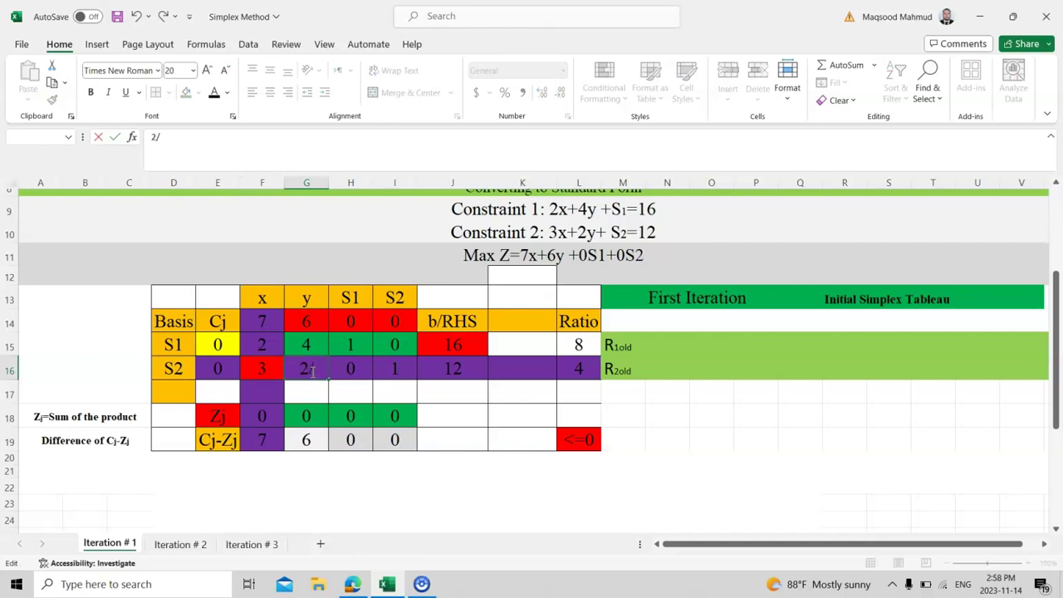
pyautogui.click(357, 368)
pyautogui.doubleClick(359, 368)
pyautogui.write('/')
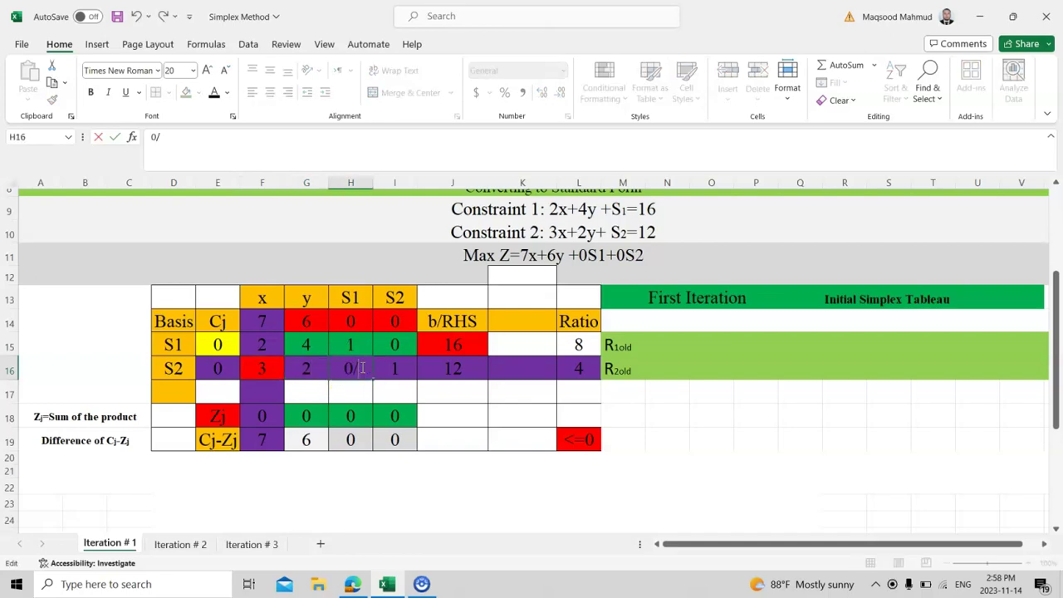
pyautogui.click(391, 368)
pyautogui.doubleClick(402, 368)
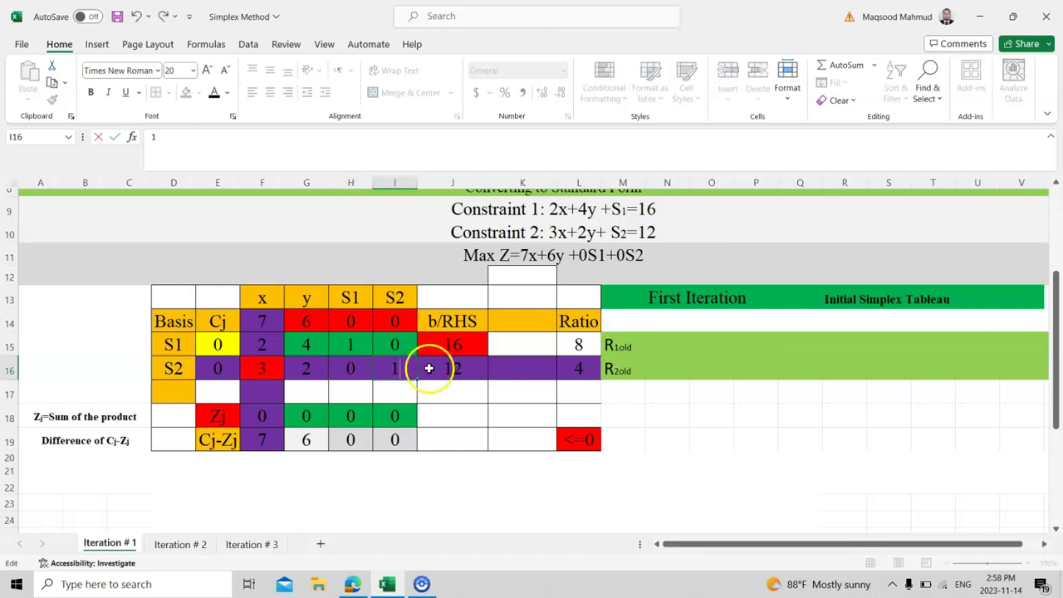
pyautogui.click(470, 370)
pyautogui.doubleClick(470, 371)
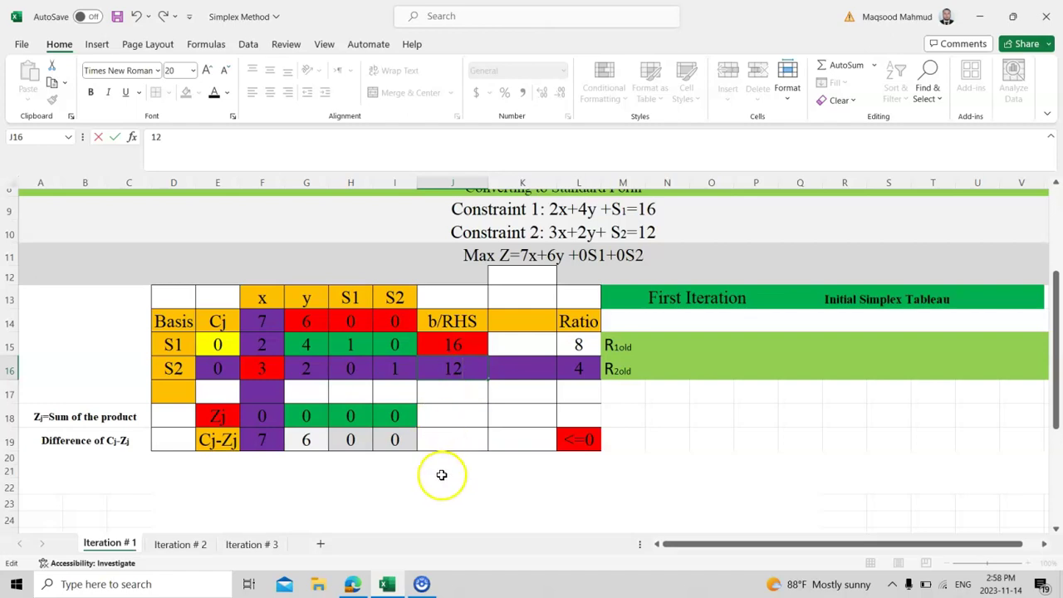
# Inspect the new x row on the Iteration # 2 sheet cell by cell from F7 to J7, leaving the contents unchanged.
pyautogui.click(188, 544)
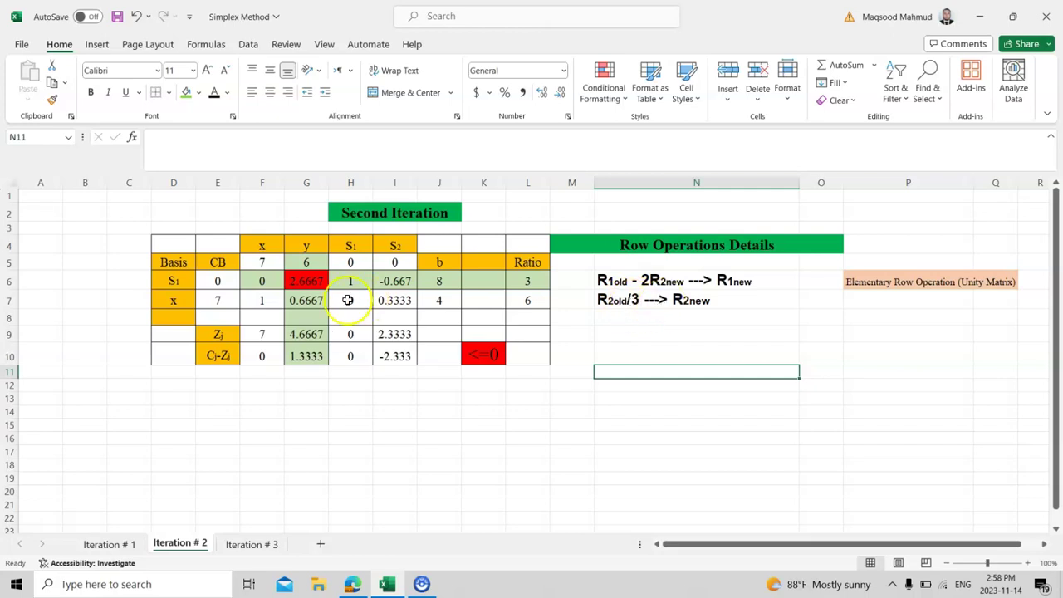
pyautogui.doubleClick(267, 301)
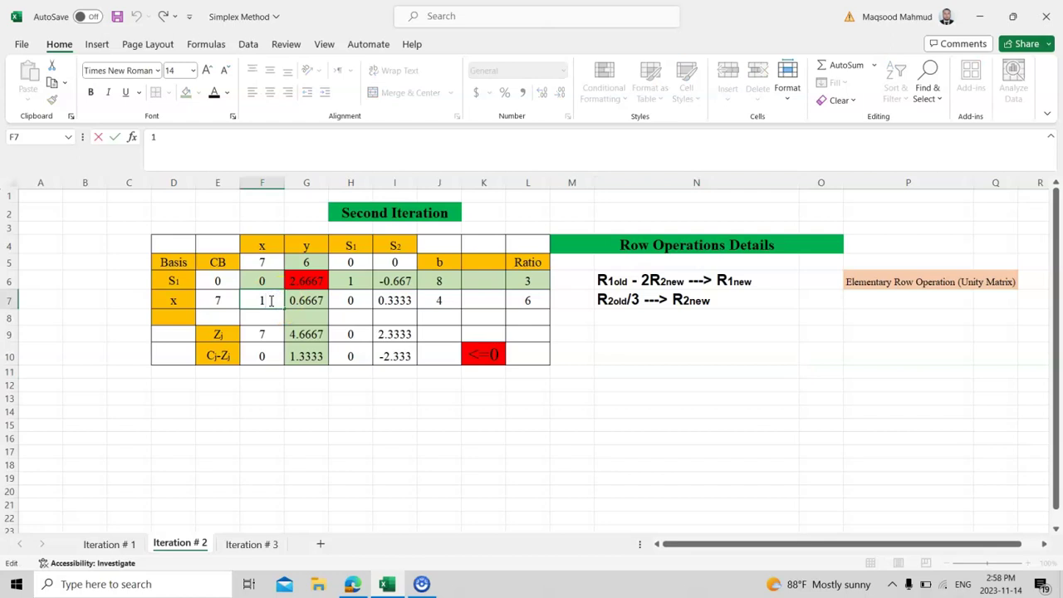
pyautogui.doubleClick(304, 300)
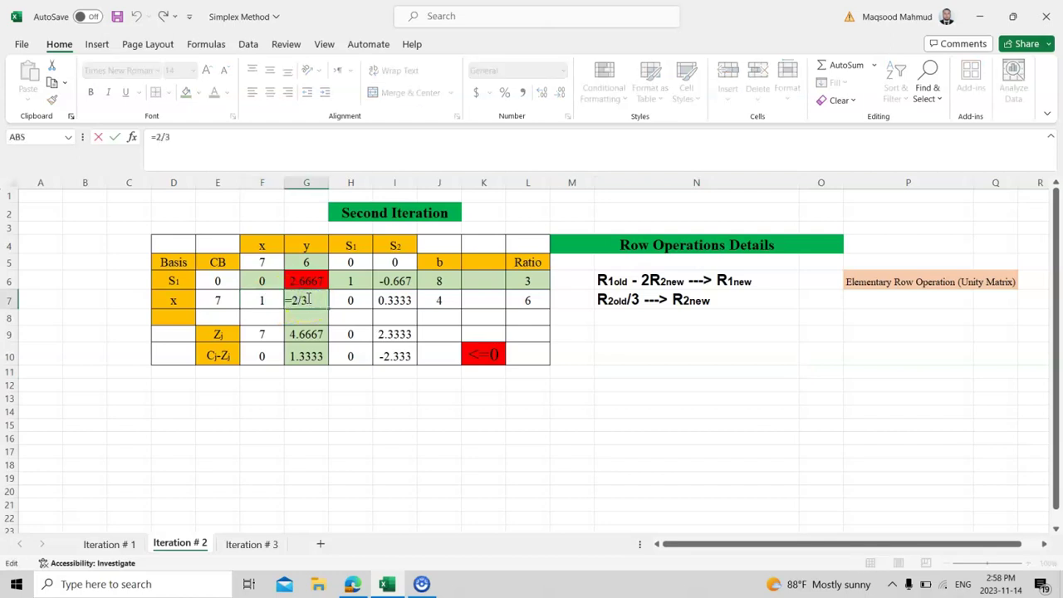
pyautogui.press('Return')
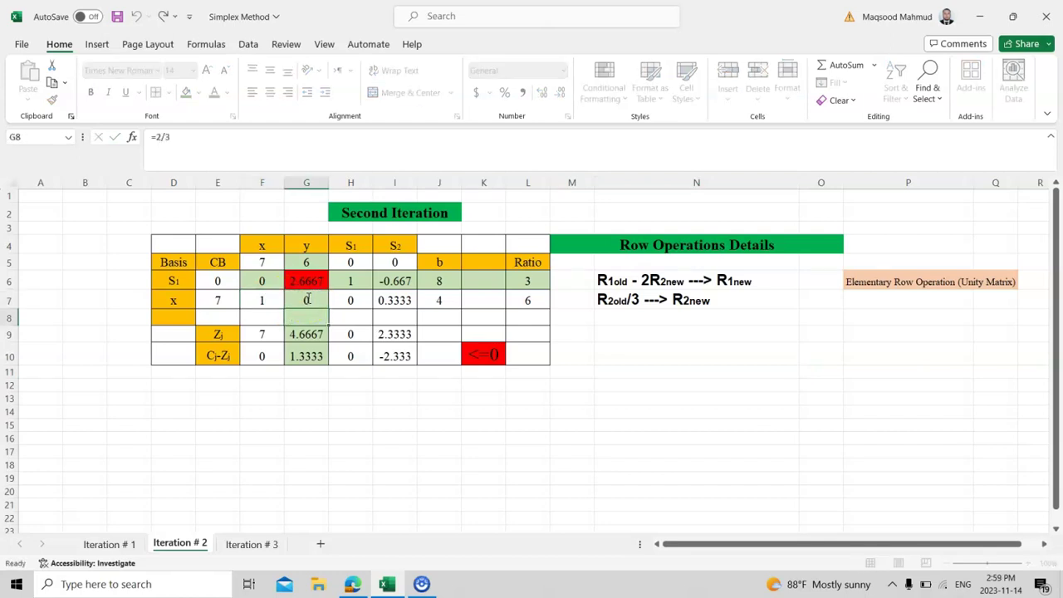
pyautogui.click(350, 299)
pyautogui.doubleClick(350, 299)
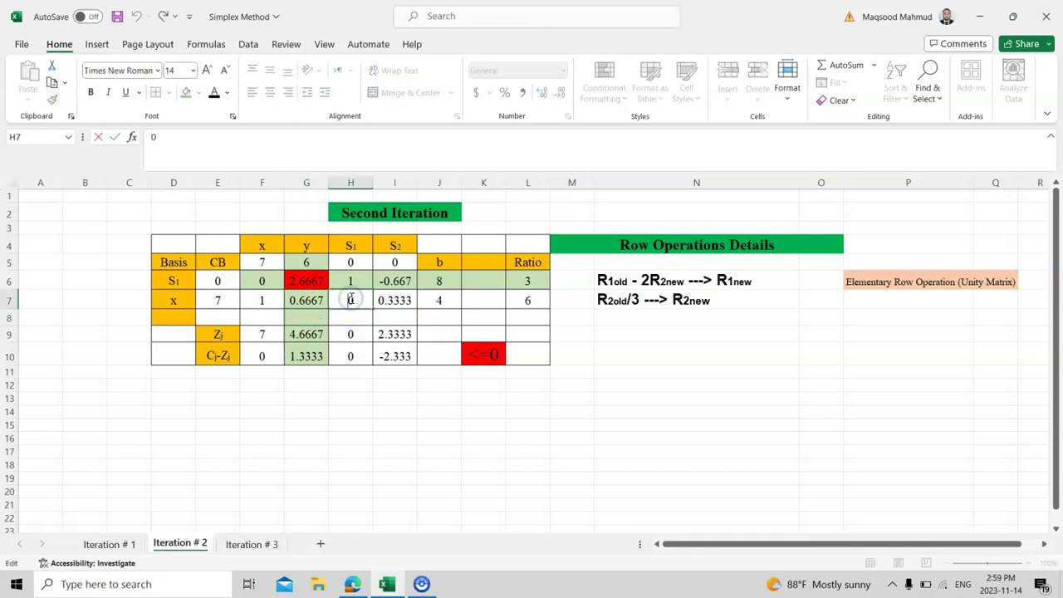
pyautogui.press('Escape')
pyautogui.click(396, 300)
pyautogui.doubleClick(400, 300)
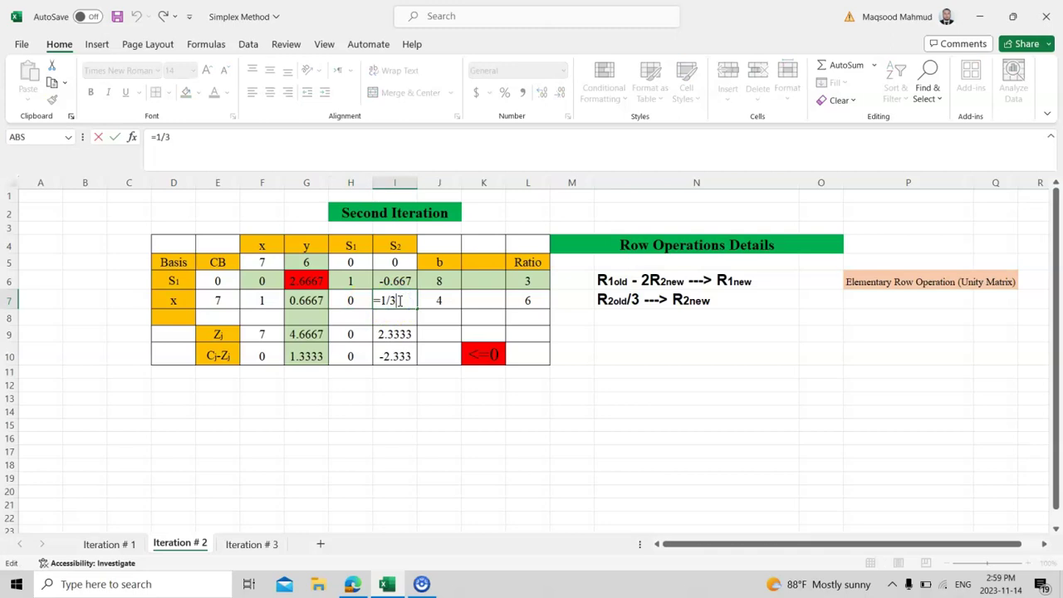
pyautogui.press('Escape')
pyautogui.click(444, 301)
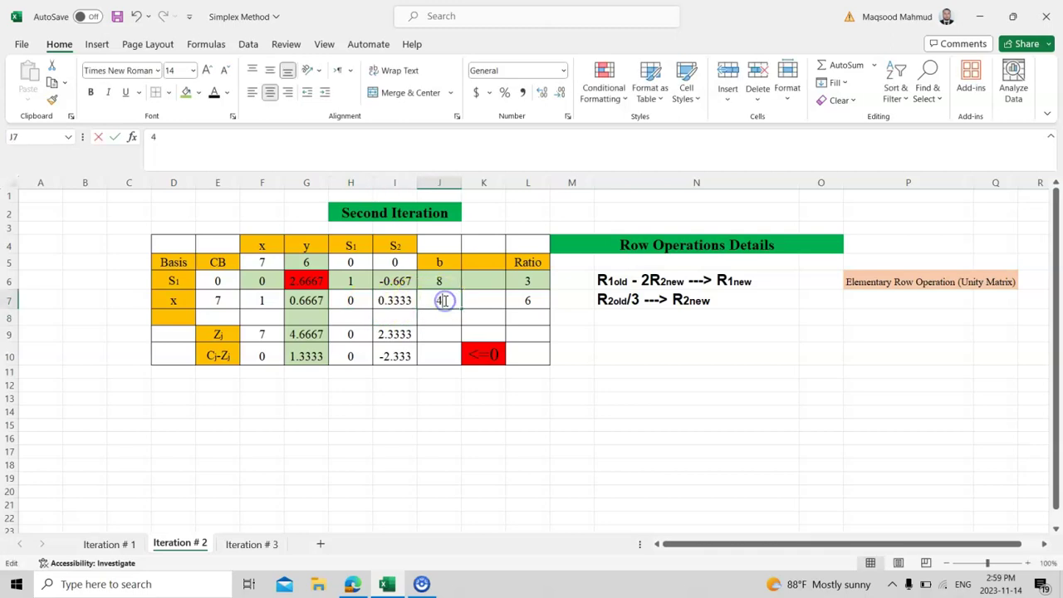
pyautogui.doubleClick(444, 300)
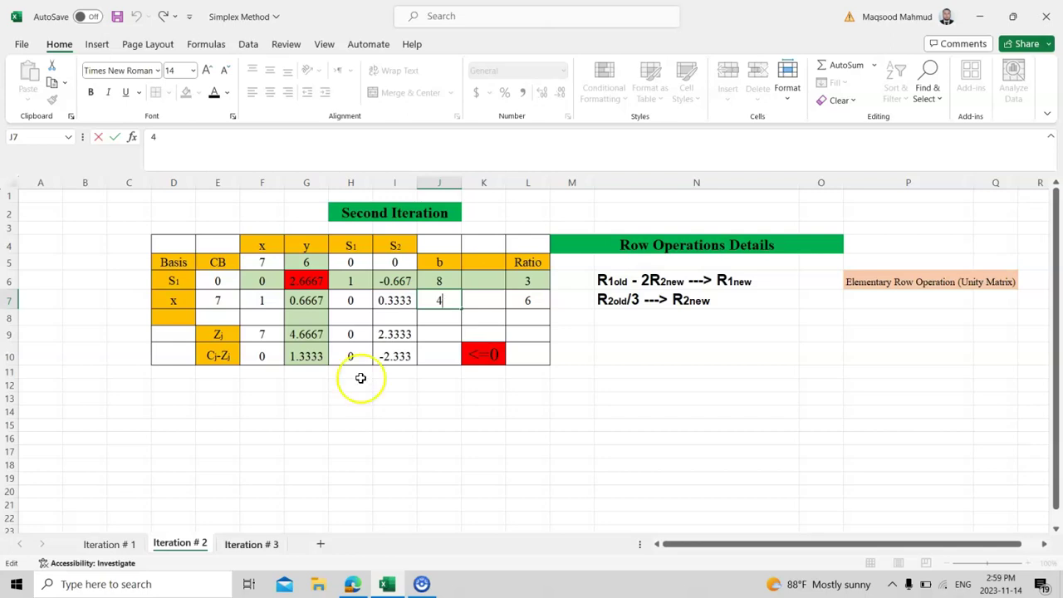
# Compare the R1old entries F15 to J15 on Iteration # 1 with the new S1 row F6 to J6 on Iteration # 2.
pyautogui.click(128, 545)
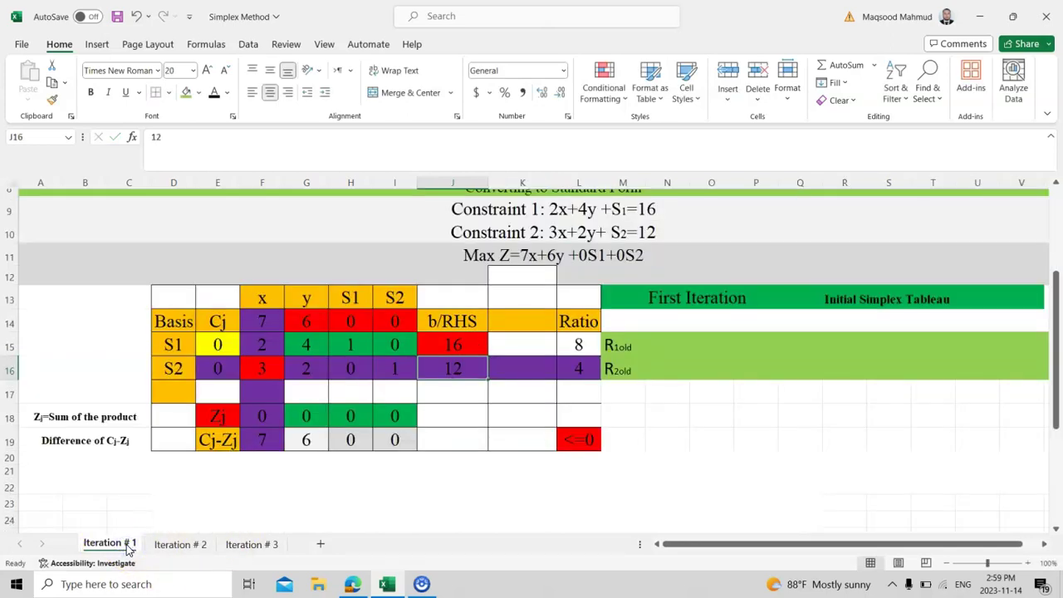
pyautogui.click(174, 544)
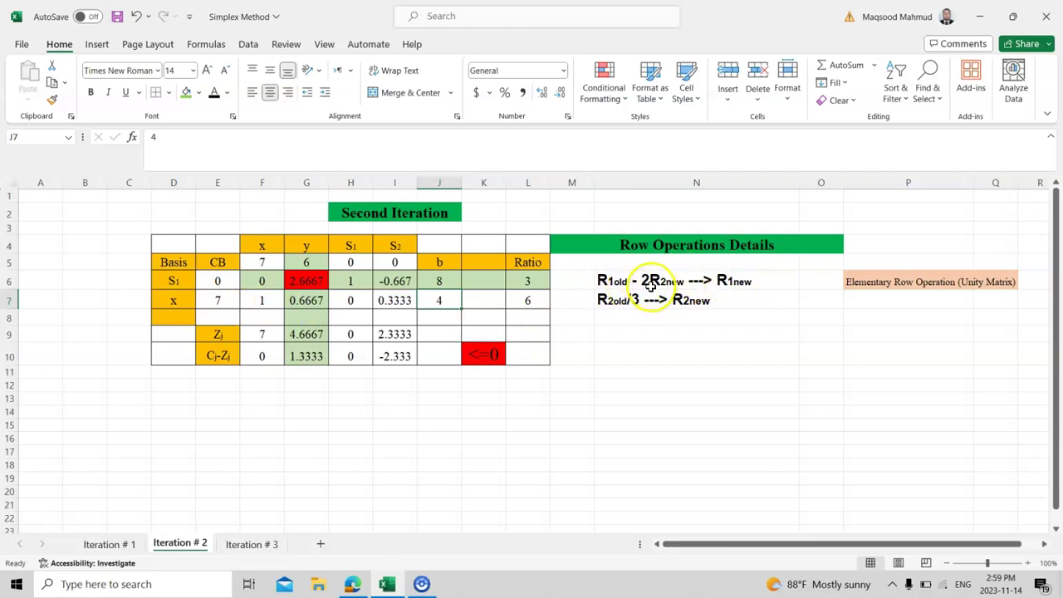
pyautogui.click(110, 544)
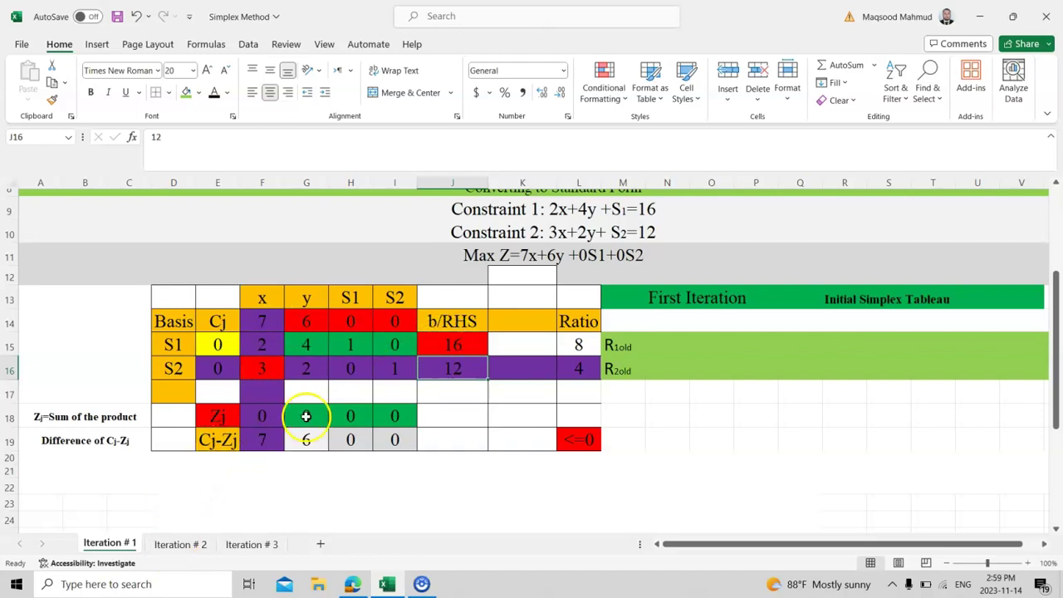
pyautogui.moveTo(257, 344); pyautogui.dragTo(480, 343)
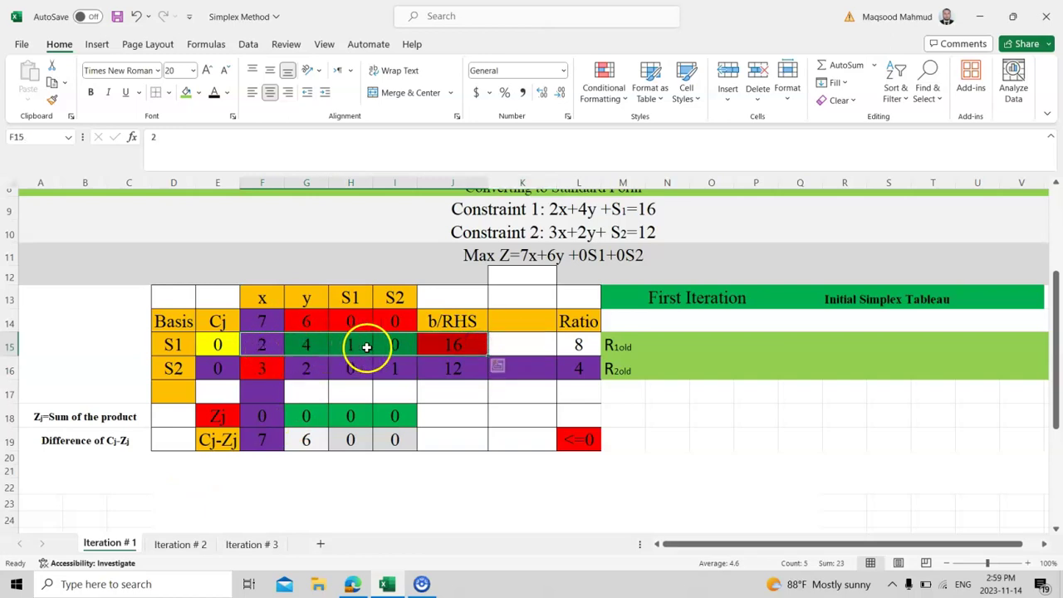
pyautogui.click(176, 544)
pyautogui.moveTo(261, 283); pyautogui.dragTo(419, 283)
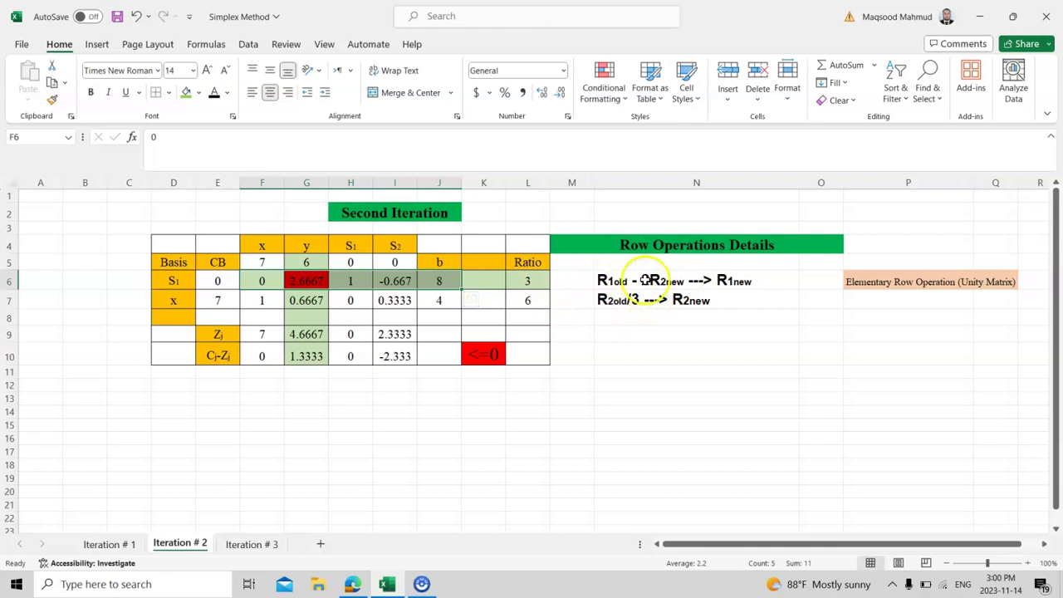
# Review the R1new formula in N6 against the x column entries F6 and F7 and the S1 row through J6.
pyautogui.click(644, 281)
pyautogui.click(606, 409)
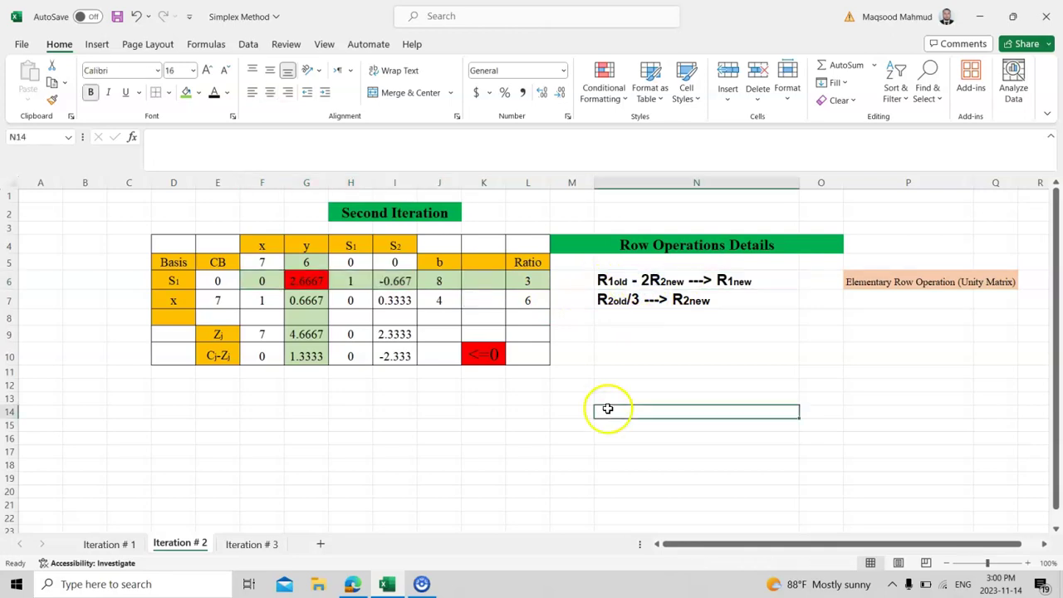
pyautogui.click(622, 278)
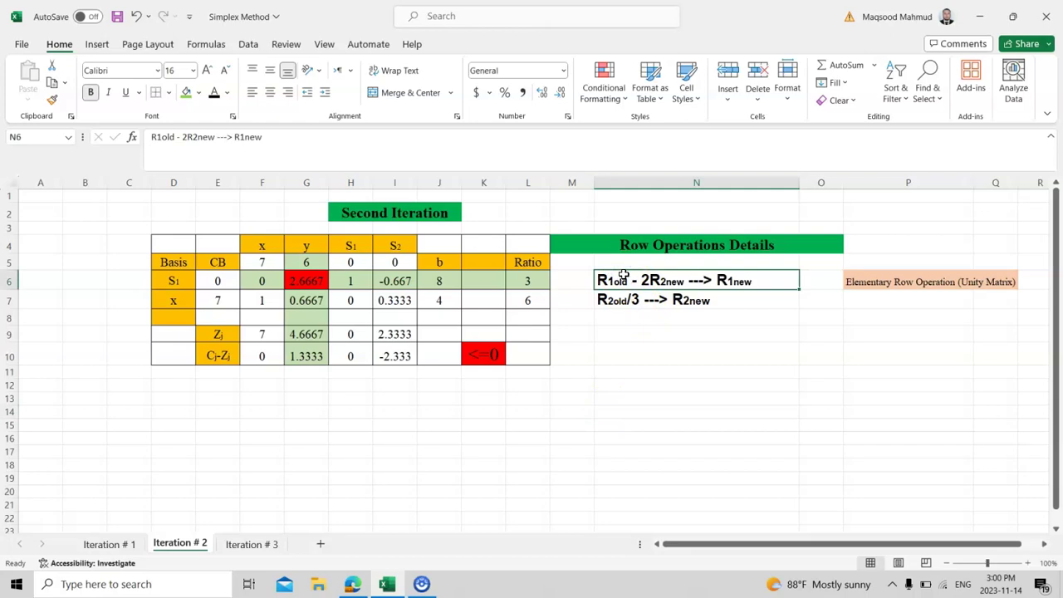
pyautogui.click(263, 284)
pyautogui.moveTo(264, 289); pyautogui.dragTo(264, 303)
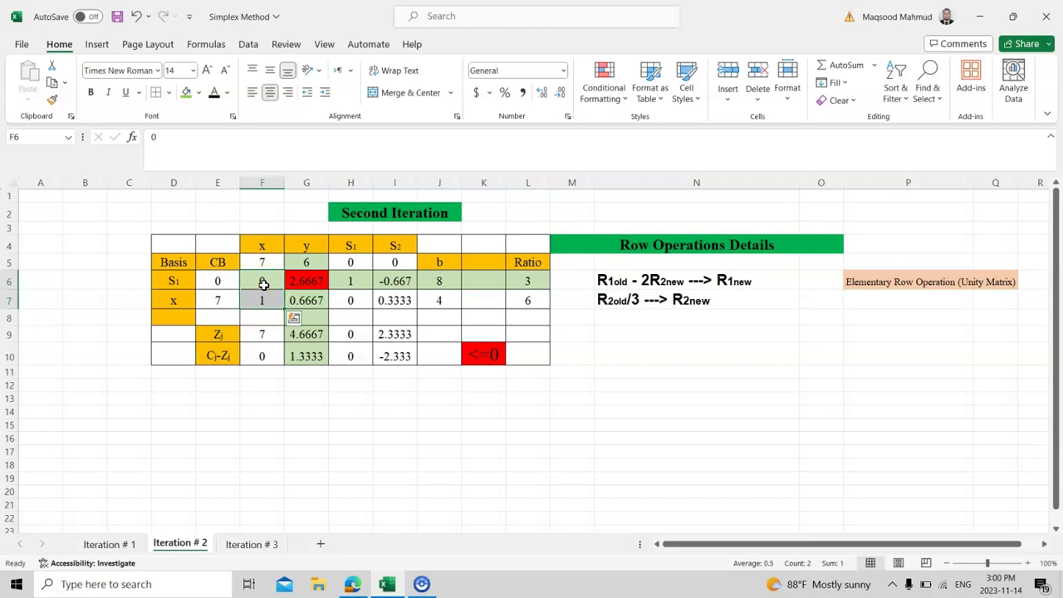
pyautogui.click(263, 284)
pyautogui.moveTo(262, 283); pyautogui.dragTo(429, 281)
# Change the column header in J5 of the second iteration's tableau to b/RHS.
pyautogui.click(446, 262)
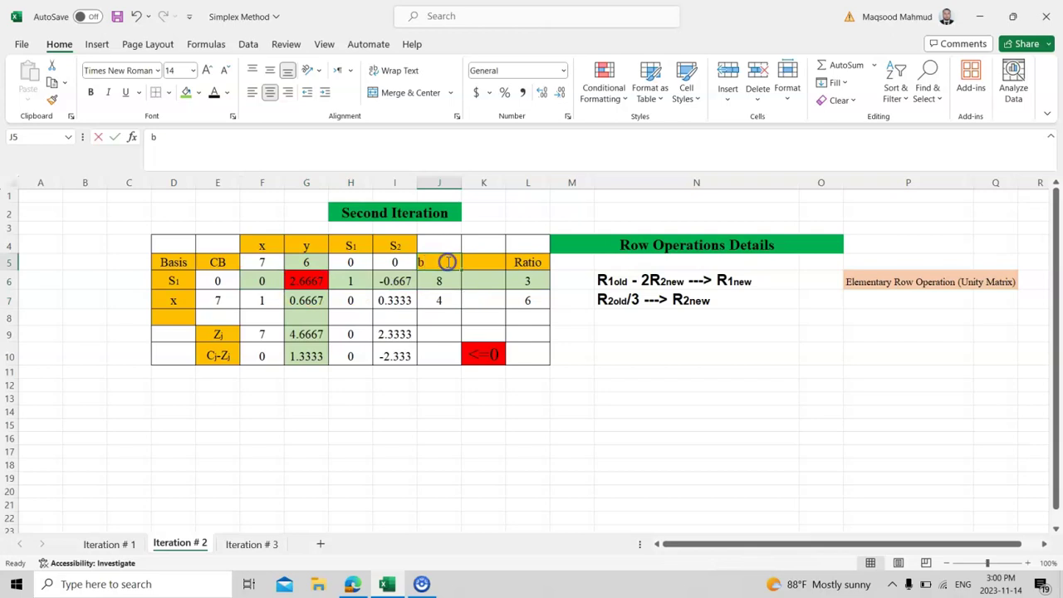
pyautogui.write('b')
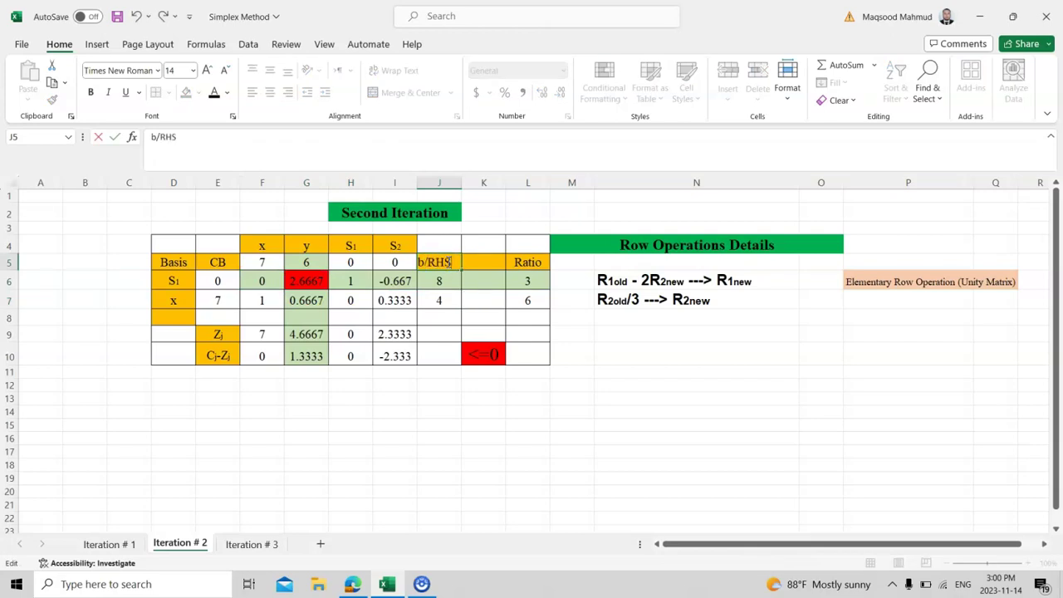
pyautogui.press('Return')
pyautogui.click(450, 428)
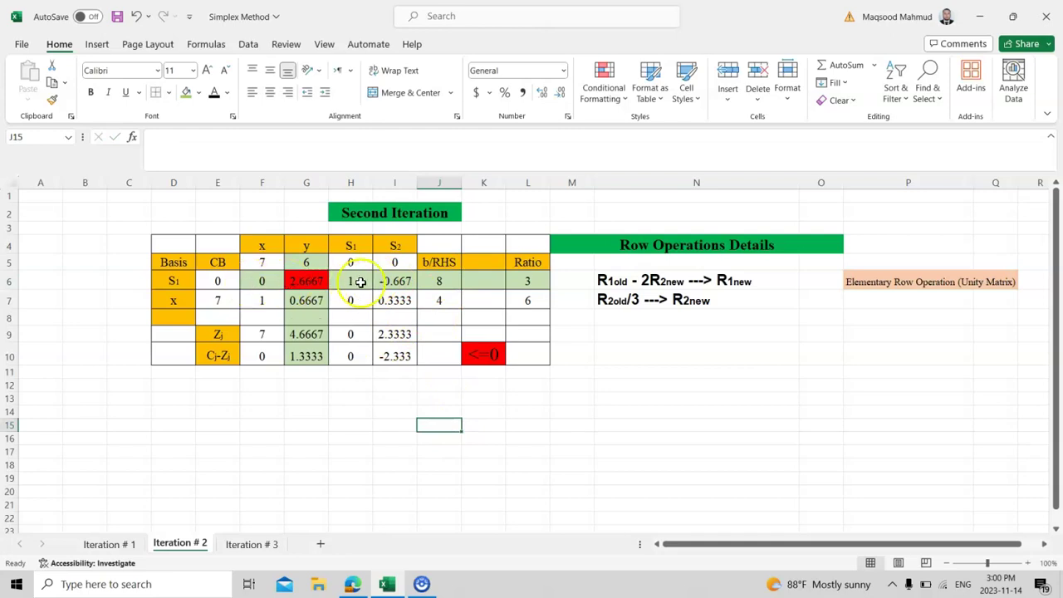
# Examine the Zj and Cj-Zj rows of the second iteration, checking the row 10 entries against the <=0 condition in K10.
pyautogui.click(221, 333)
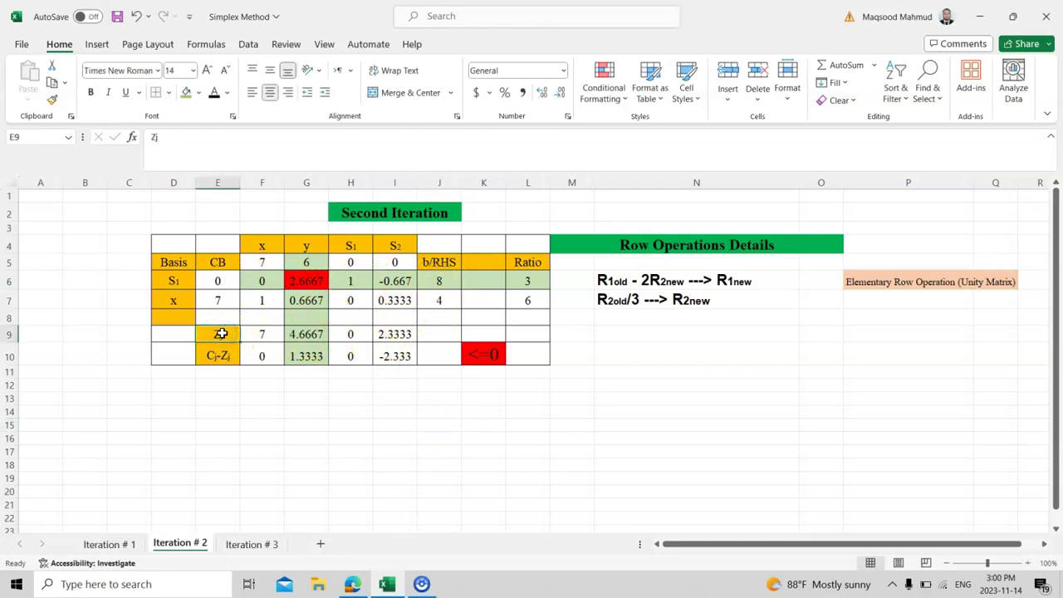
pyautogui.click(219, 356)
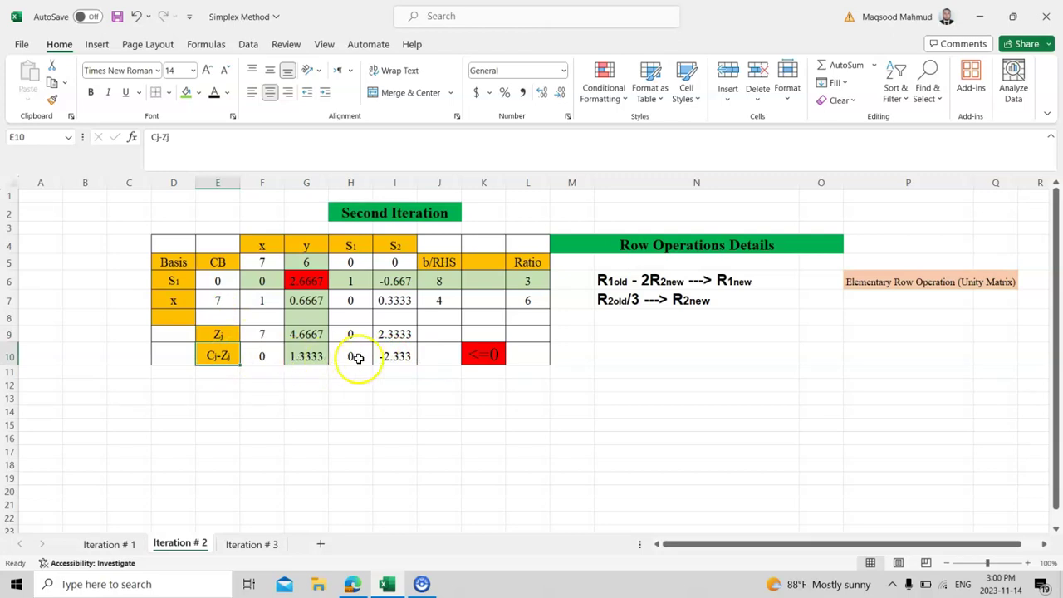
pyautogui.click(487, 355)
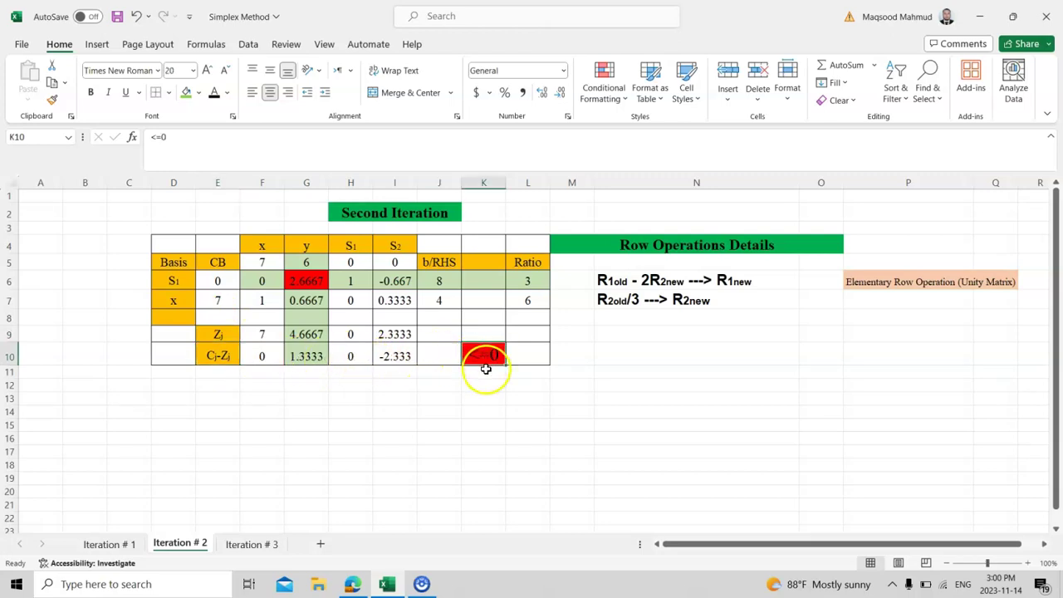
pyautogui.click(396, 361)
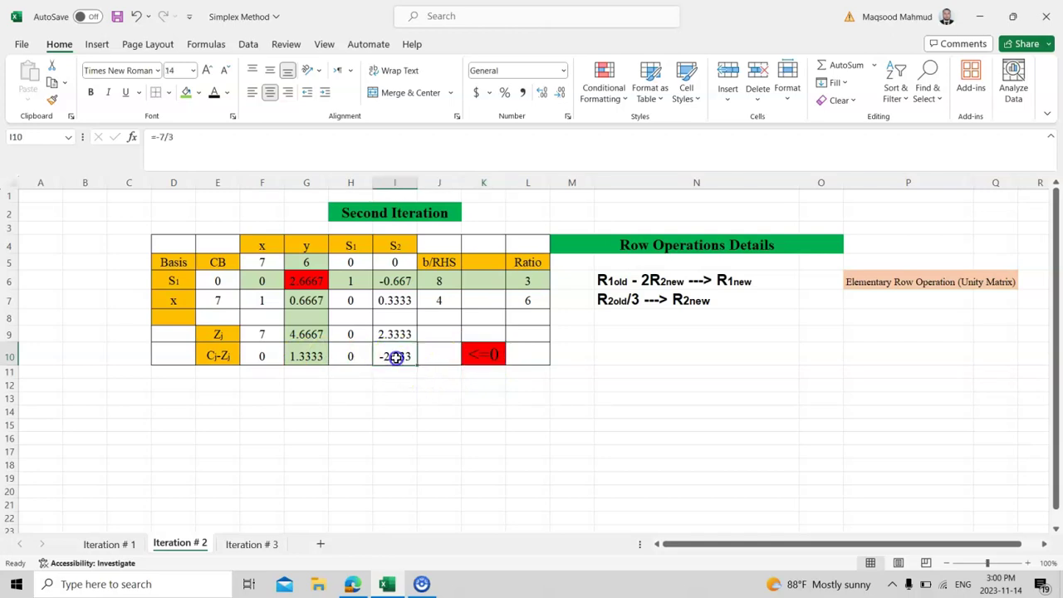
pyautogui.click(361, 359)
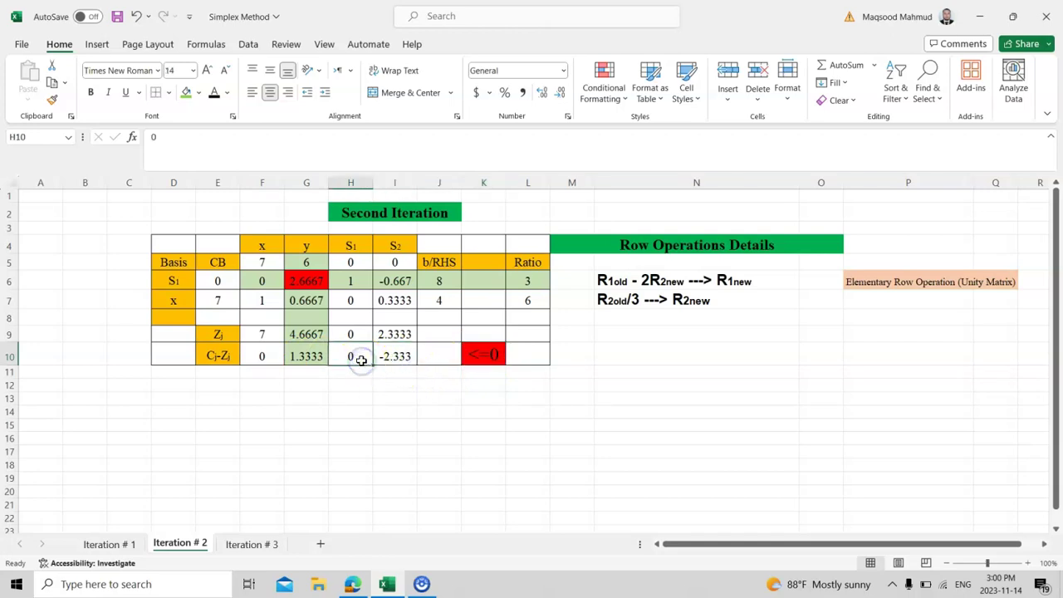
pyautogui.click(264, 356)
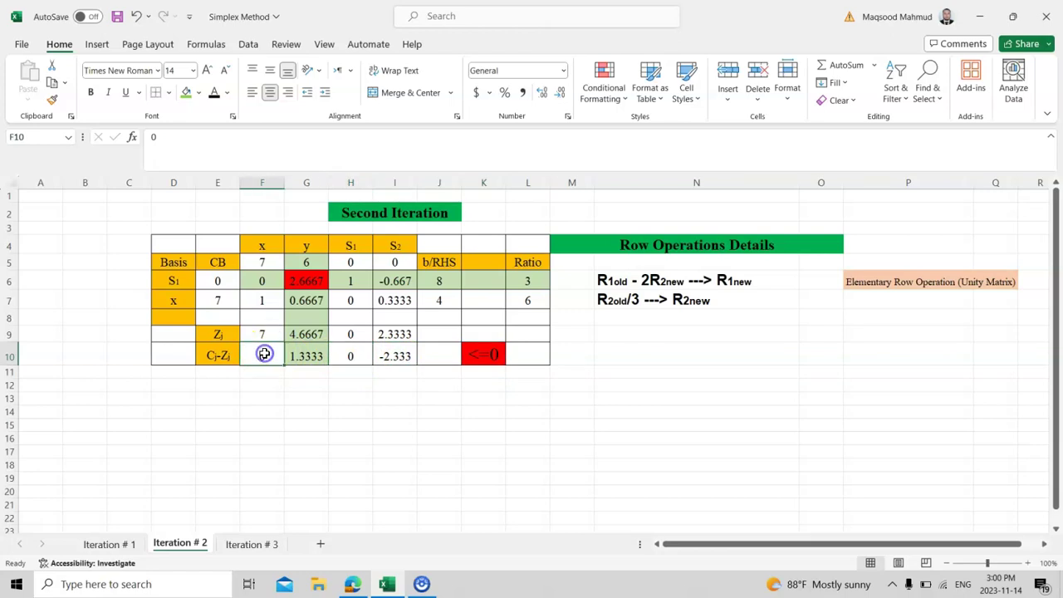
pyautogui.click(309, 357)
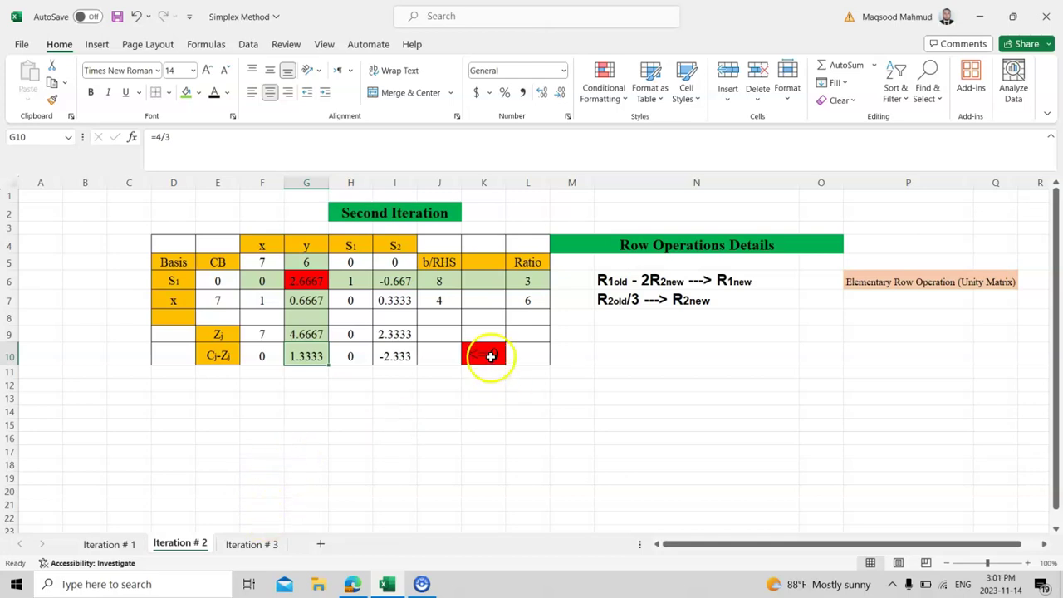
# Glance at Iteration # 3, and on Iteration # 2 inspect the Ratio formulas in L6 and L7 and the y column's Cj-Zj entry.
pyautogui.click(242, 550)
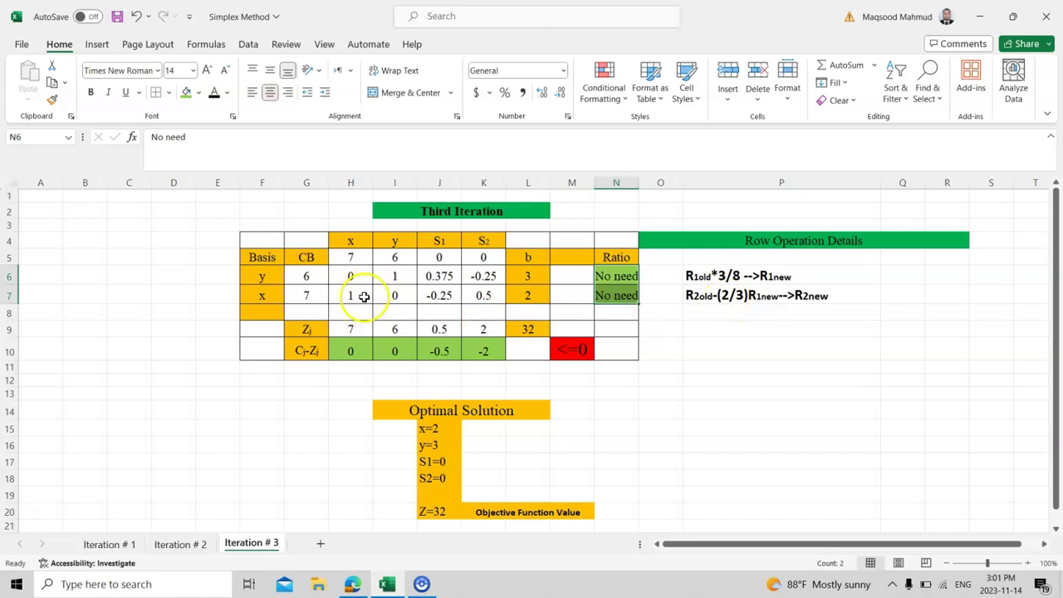
pyautogui.click(191, 544)
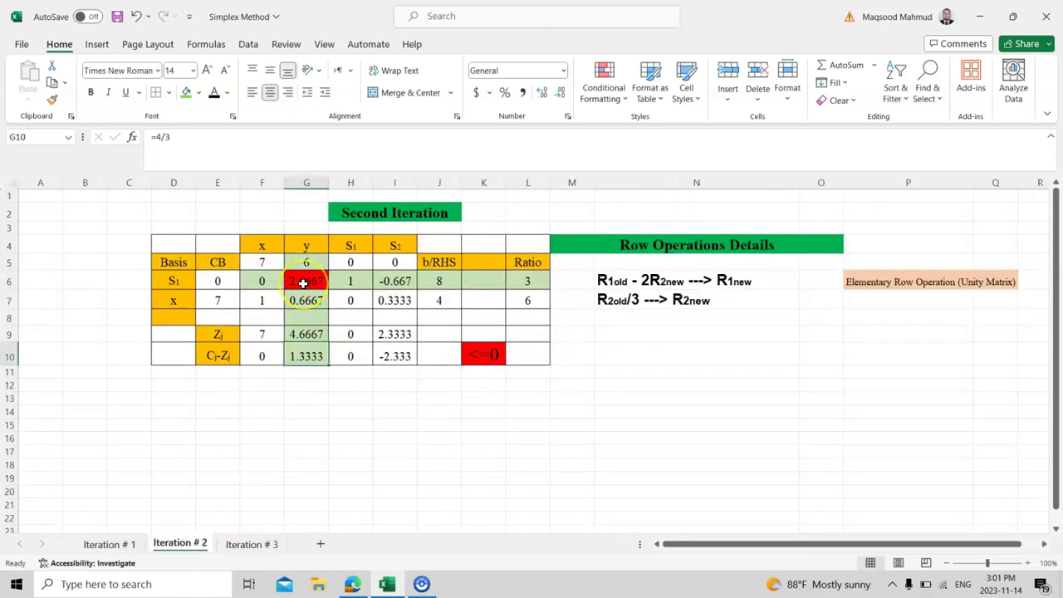
pyautogui.doubleClick(533, 282)
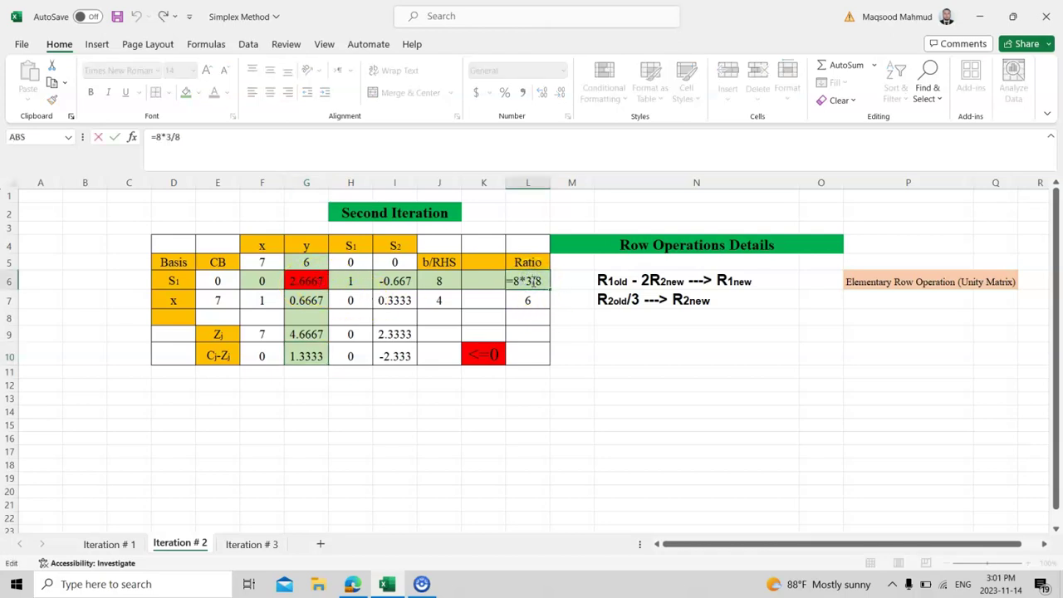
pyautogui.press('Return')
pyautogui.doubleClick(532, 298)
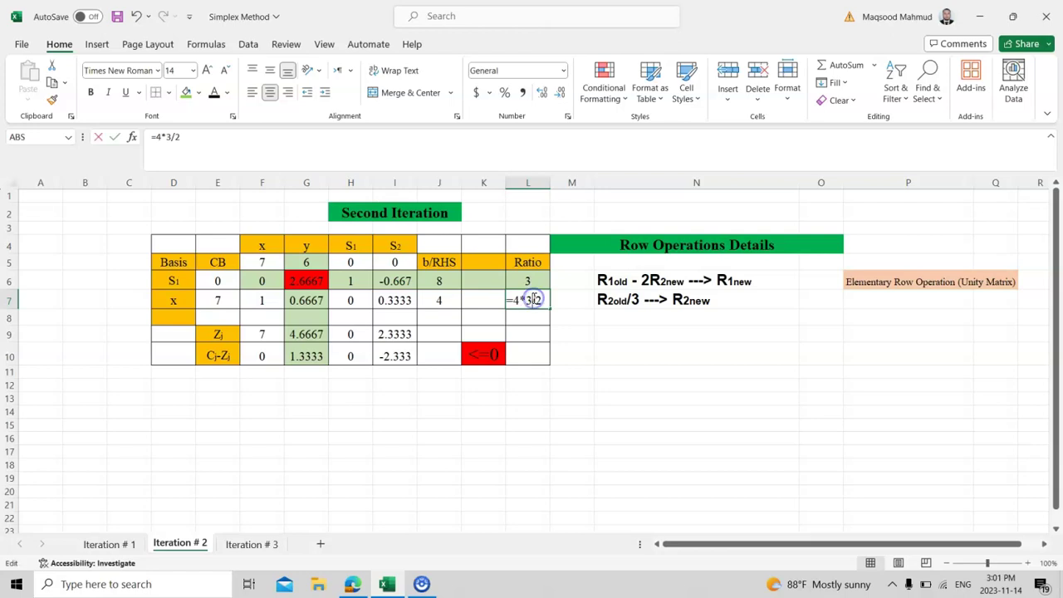
pyautogui.press('Return')
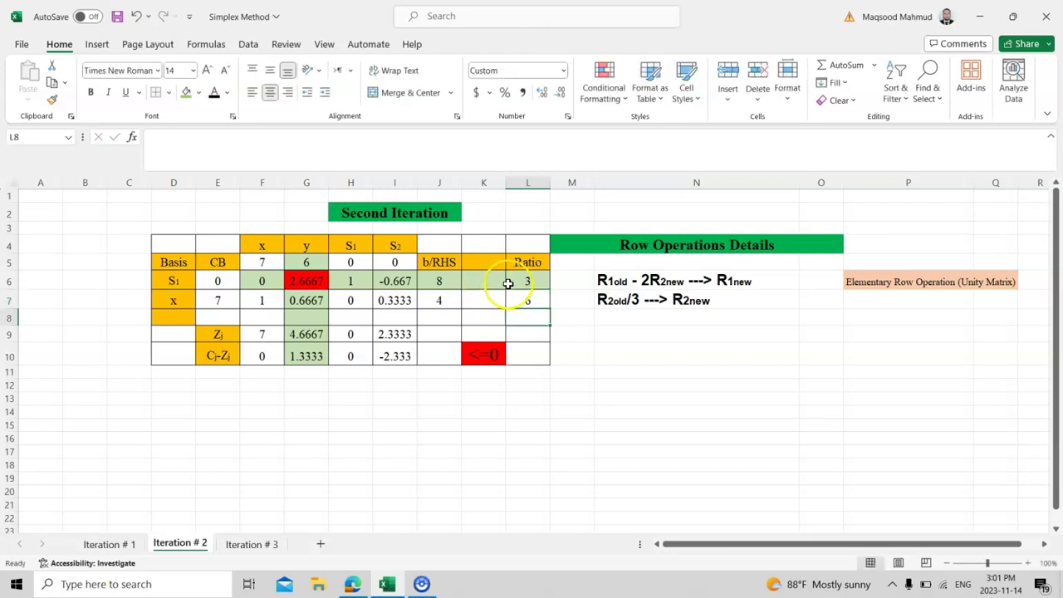
pyautogui.click(532, 281)
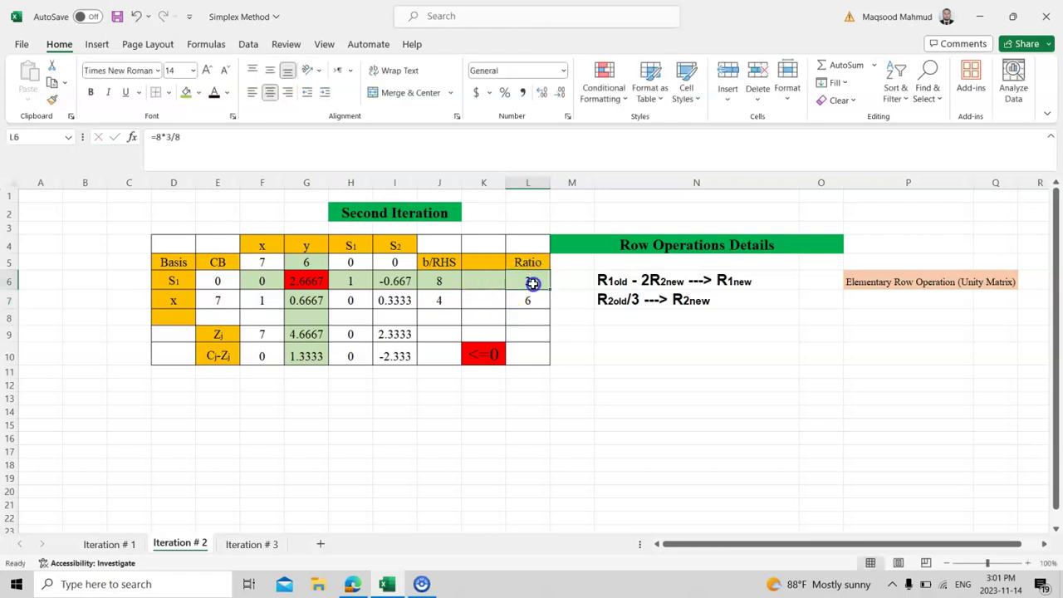
pyautogui.click(308, 356)
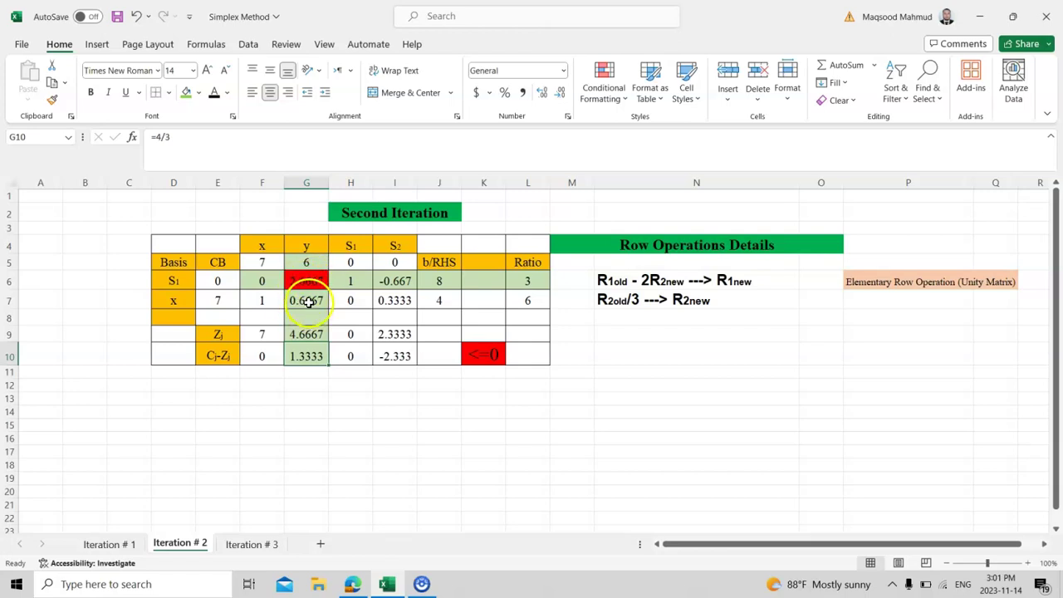
# On the Iteration # 3 sheet, compare the y column entries I6:I7 with the row operations listed in P6:P7.
pyautogui.click(247, 544)
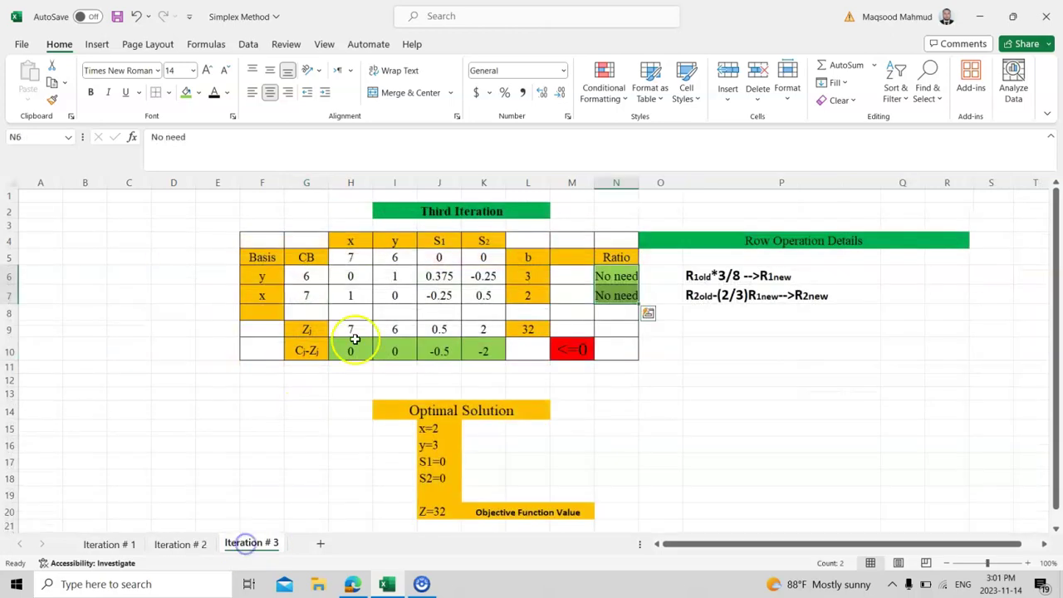
pyautogui.moveTo(399, 272); pyautogui.dragTo(399, 295)
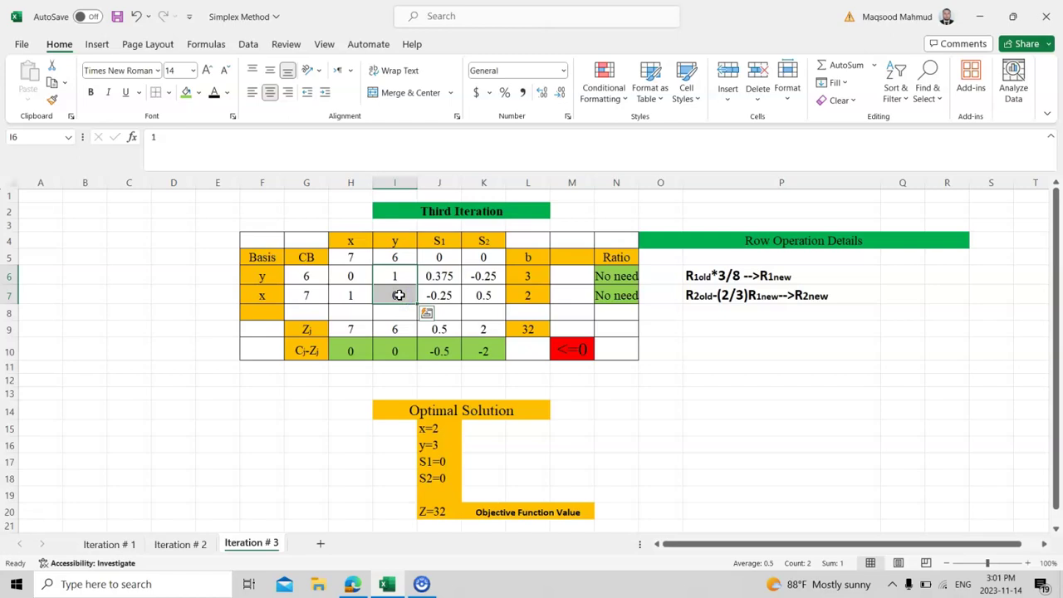
pyautogui.click(706, 341)
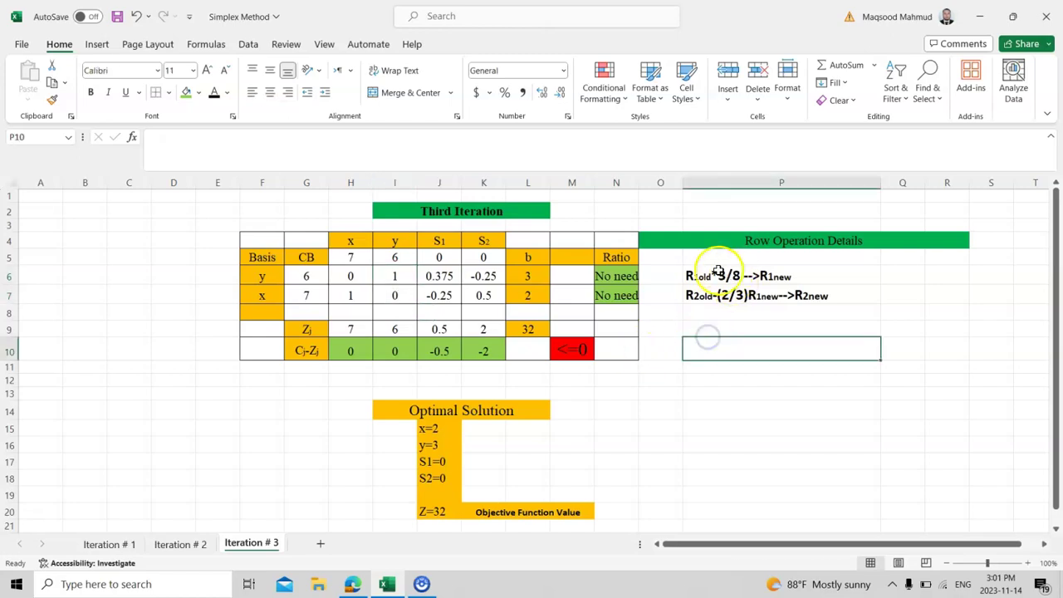
pyautogui.click(737, 283)
pyautogui.moveTo(738, 283); pyautogui.dragTo(738, 296)
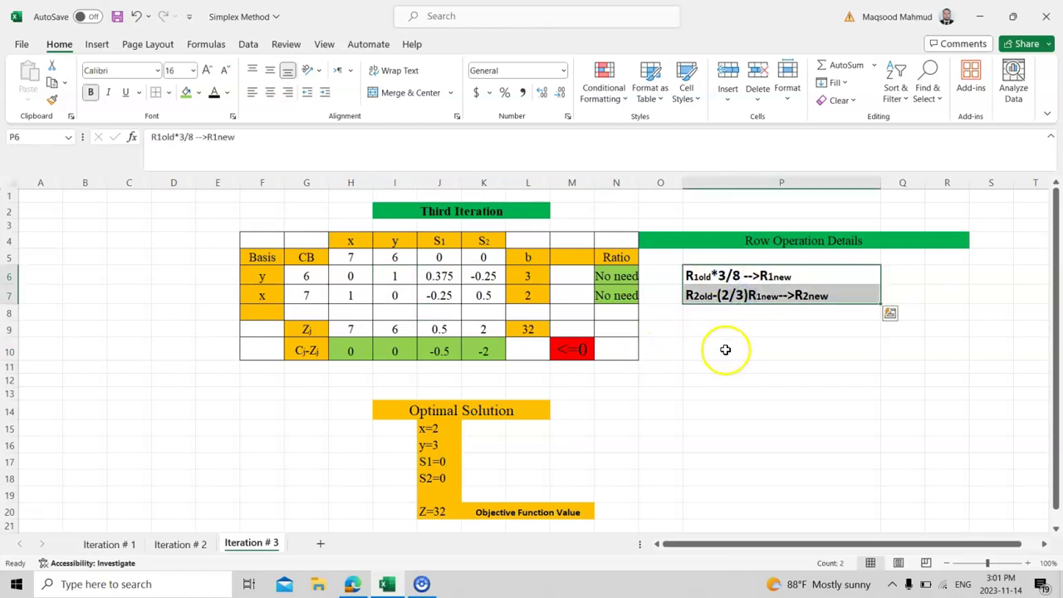
pyautogui.click(725, 349)
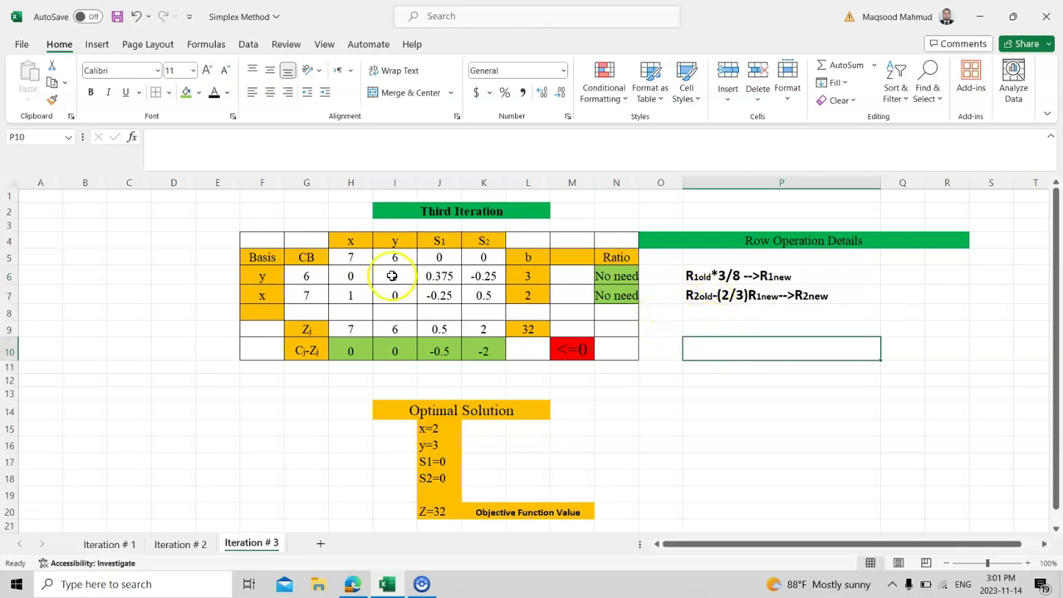
# Inspect the x and y column entries in rows 6 and 7 of the third iteration, leaving H7 unedited.
pyautogui.moveTo(392, 276); pyautogui.dragTo(356, 299)
pyautogui.click(354, 277)
pyautogui.click(356, 297)
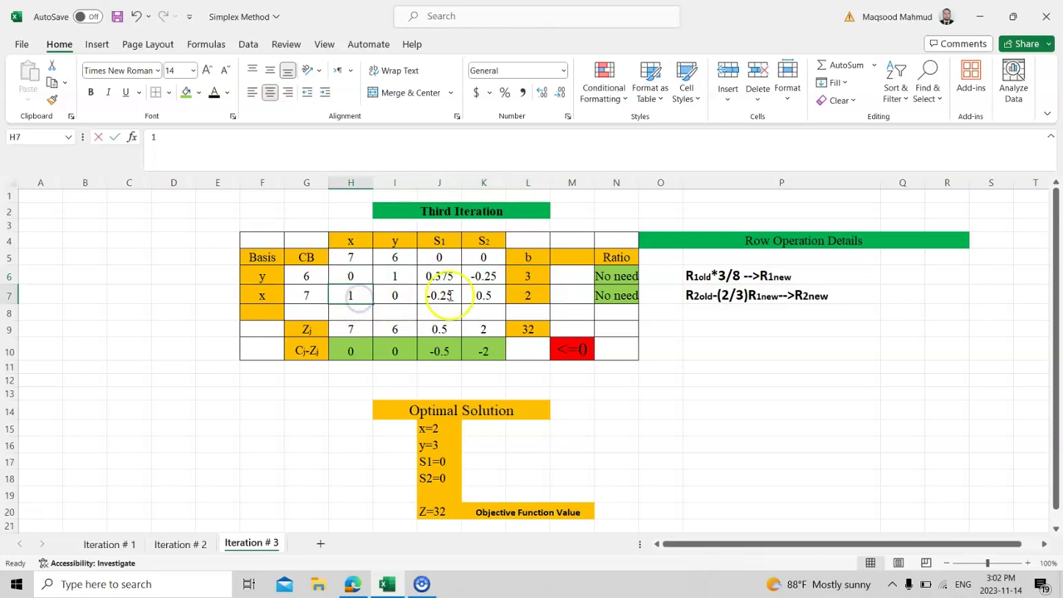
pyautogui.press('F2')
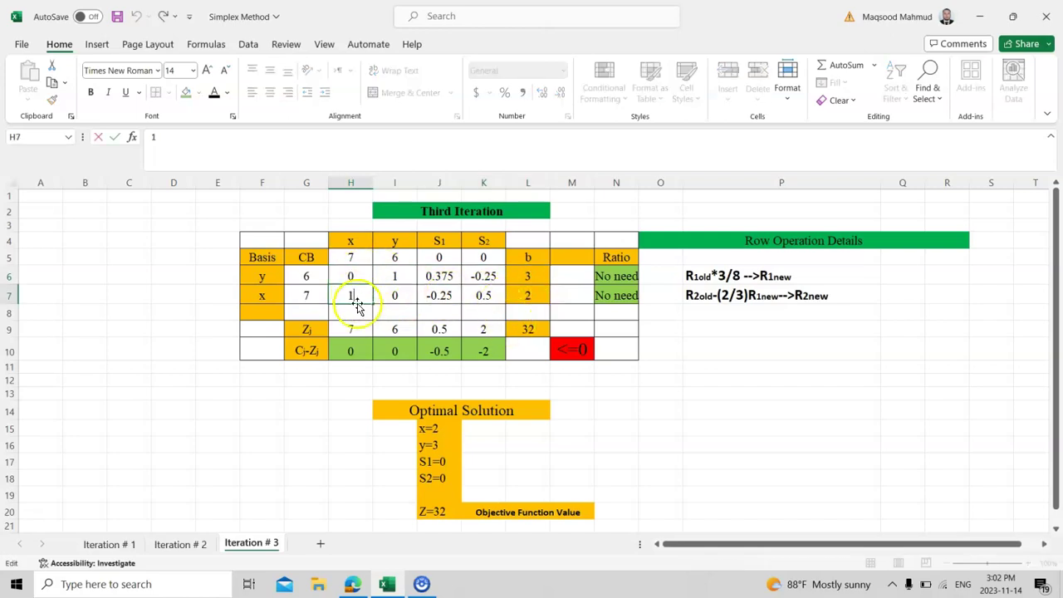
pyautogui.click(314, 425)
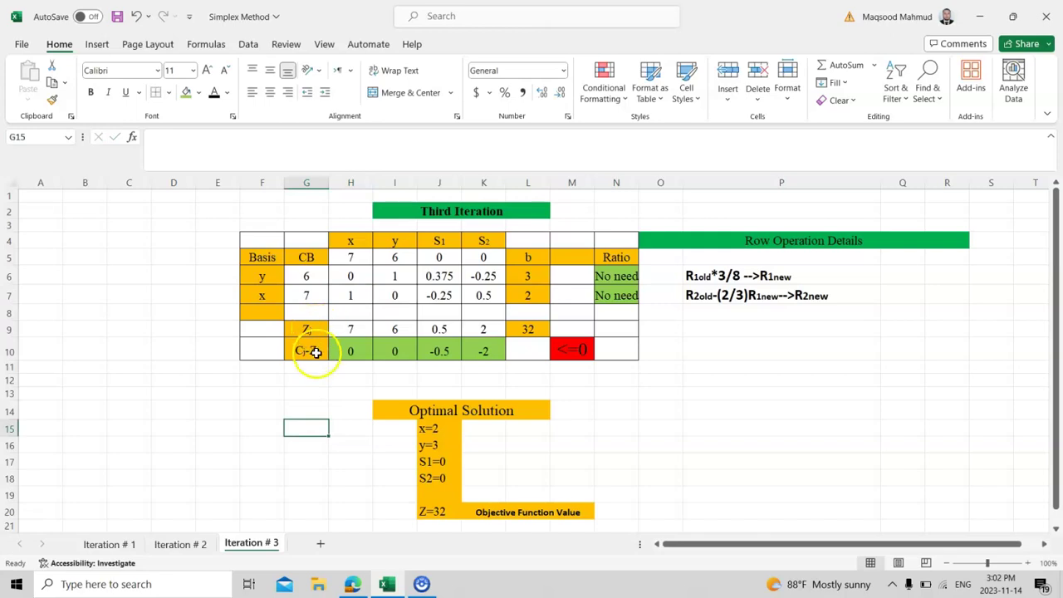
# Check the third iteration's Cj-Zj row against the <=0 condition, and relate b column cells L6 and L7 to the Optimal Solution and its objective value in J20.
pyautogui.click(489, 353)
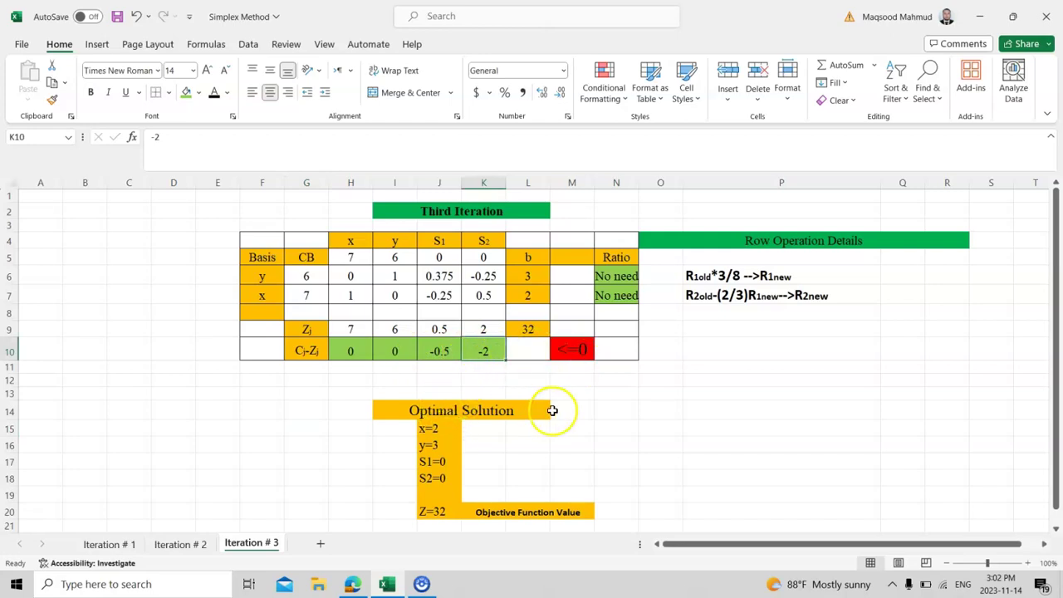
pyautogui.click(582, 411)
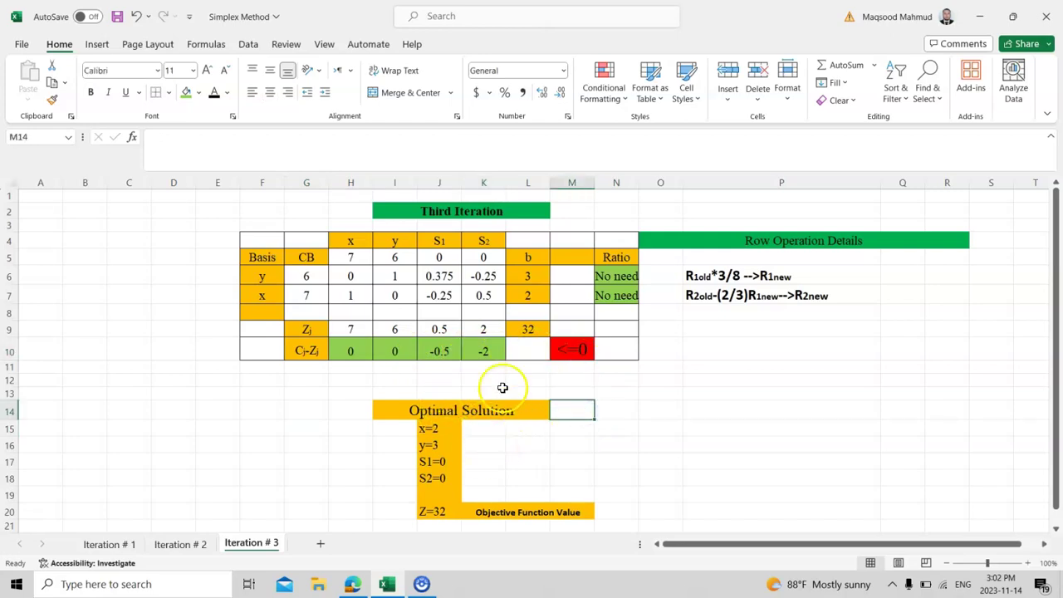
pyautogui.click(530, 273)
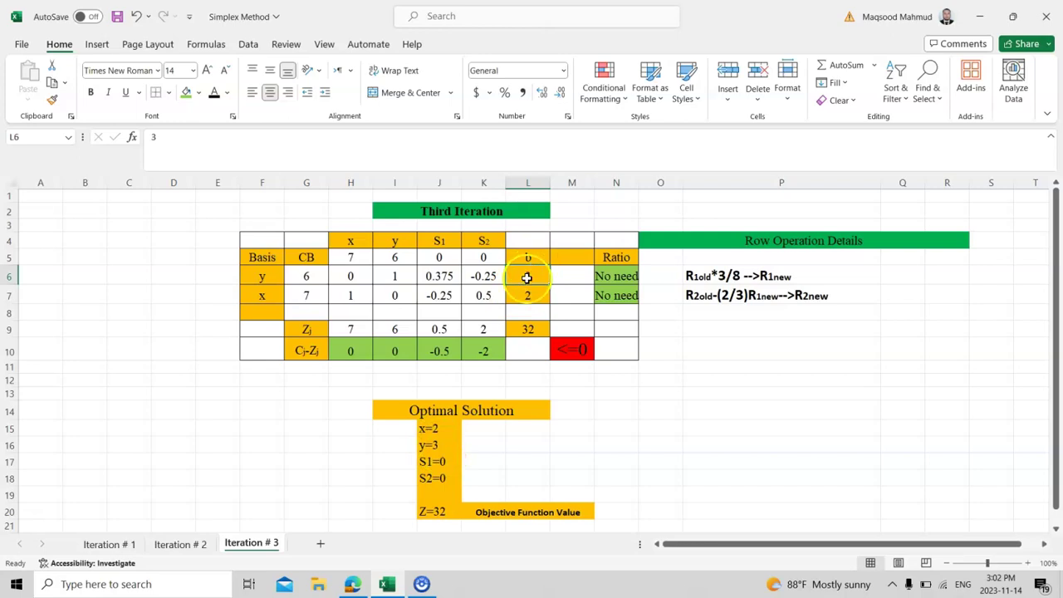
pyautogui.click(529, 295)
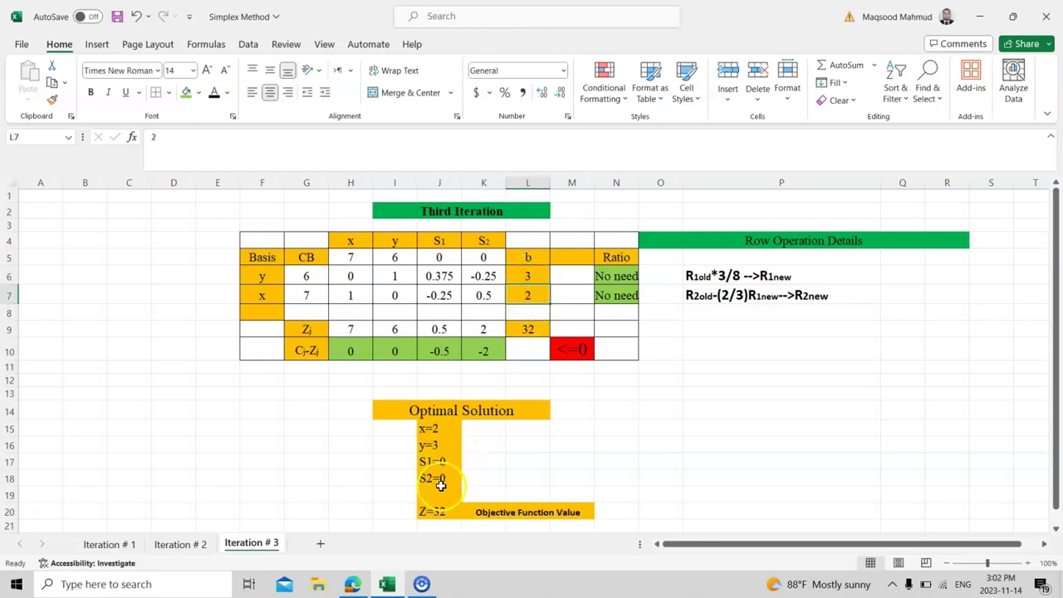
pyautogui.click(432, 517)
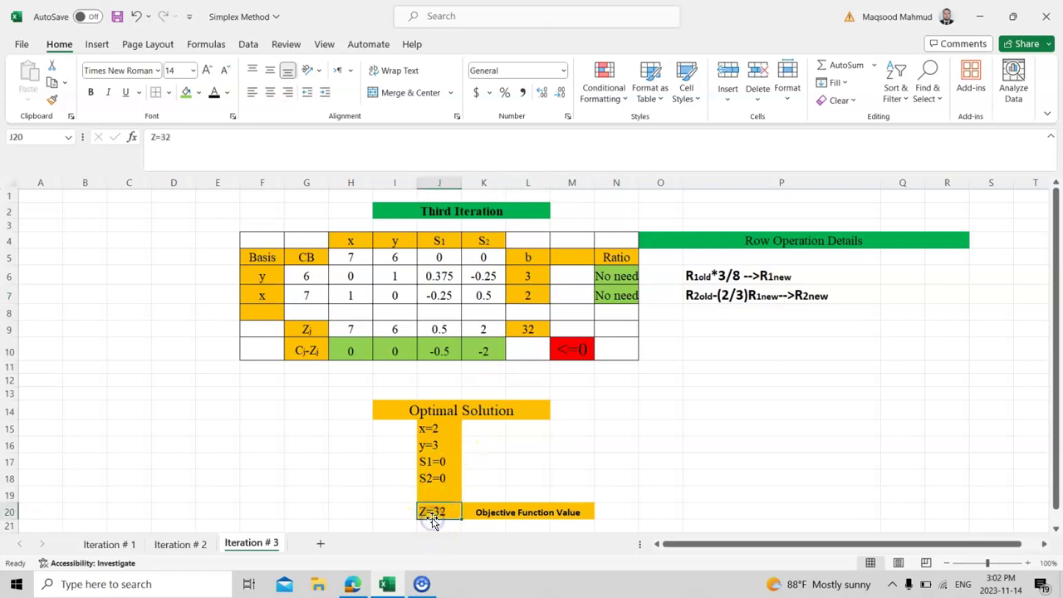